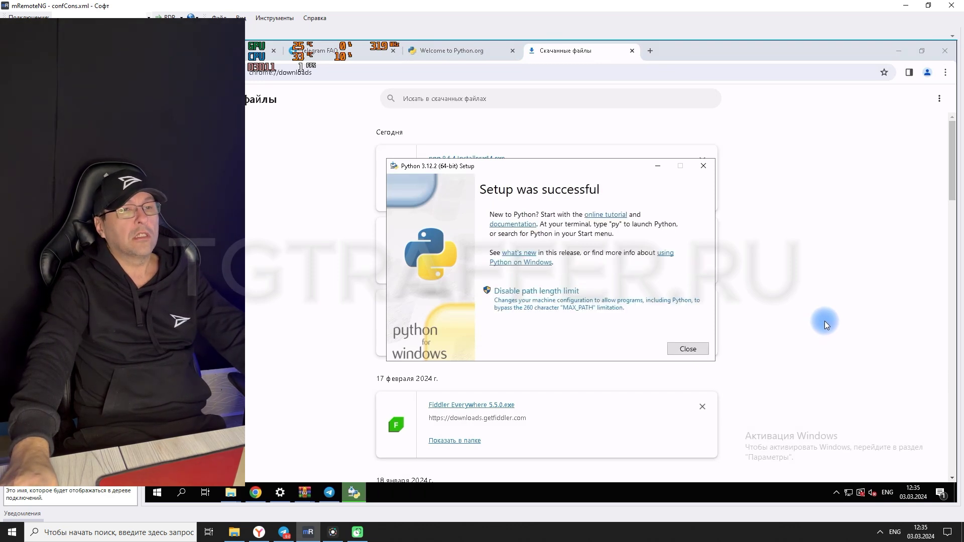
Close the completed Python 3.12.2 setup and bring the TG-Parser-master folder window into view
{"action": "left_click", "coordinate": [695, 349]}
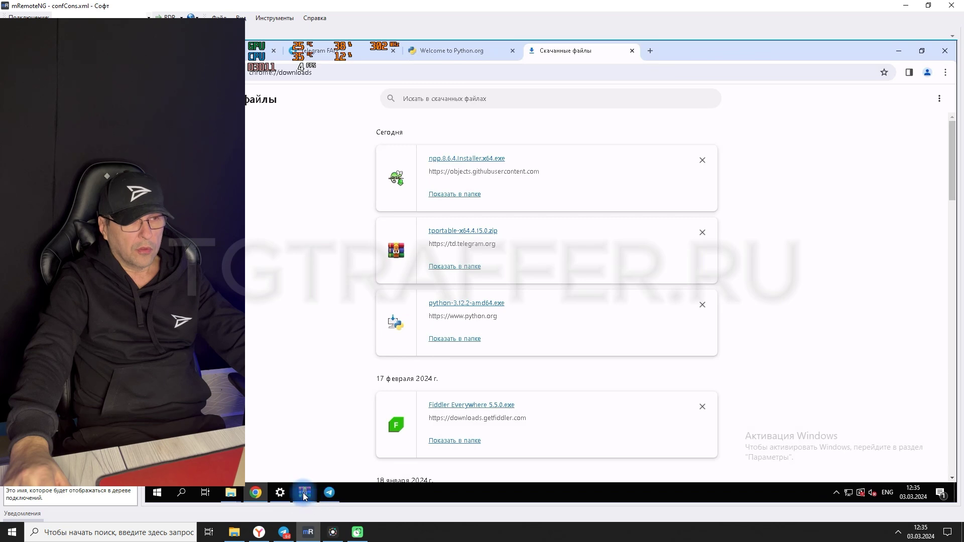
{"action": "mouse_move", "coordinate": [304, 496]}
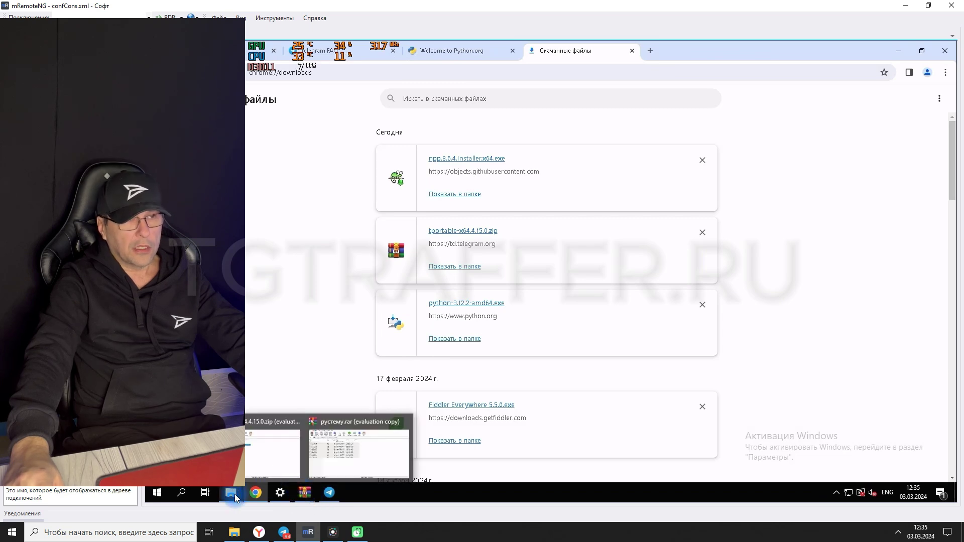
{"action": "mouse_move", "coordinate": [240, 486]}
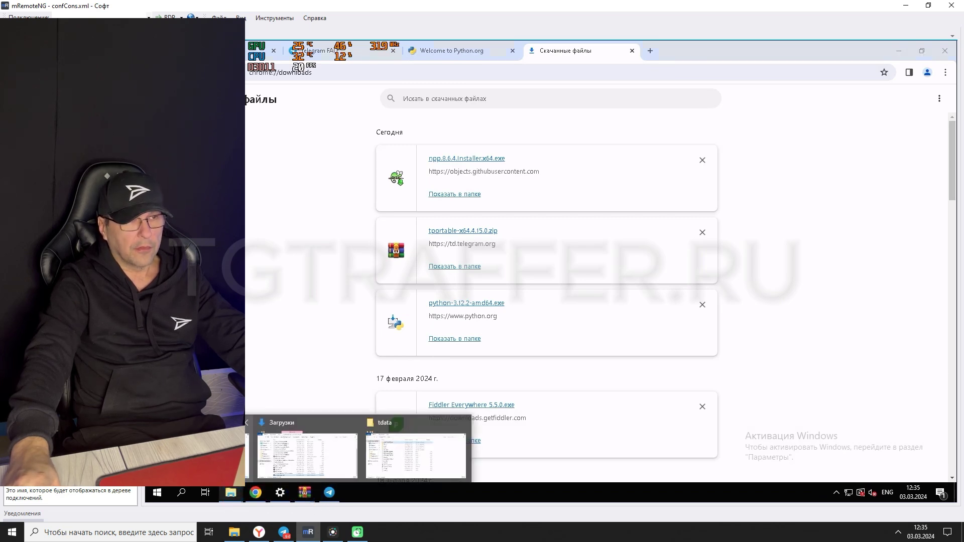
{"action": "left_click", "coordinate": [216, 449]}
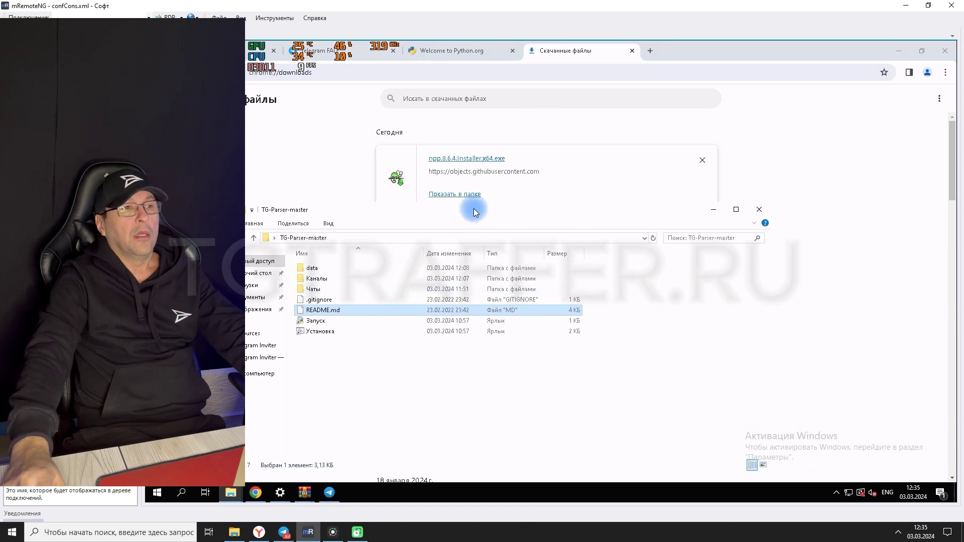
{"action": "left_click_drag", "start_coordinate": [473, 209], "coordinate": [461, 135]}
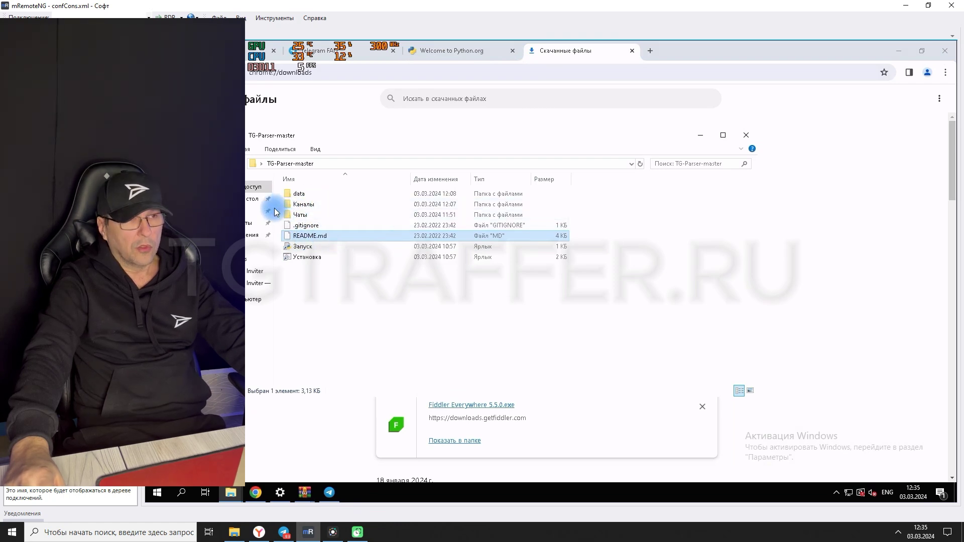
Open the config file from the data folder of TG-Parser-master in Notepad++
{"action": "double_click", "coordinate": [299, 196]}
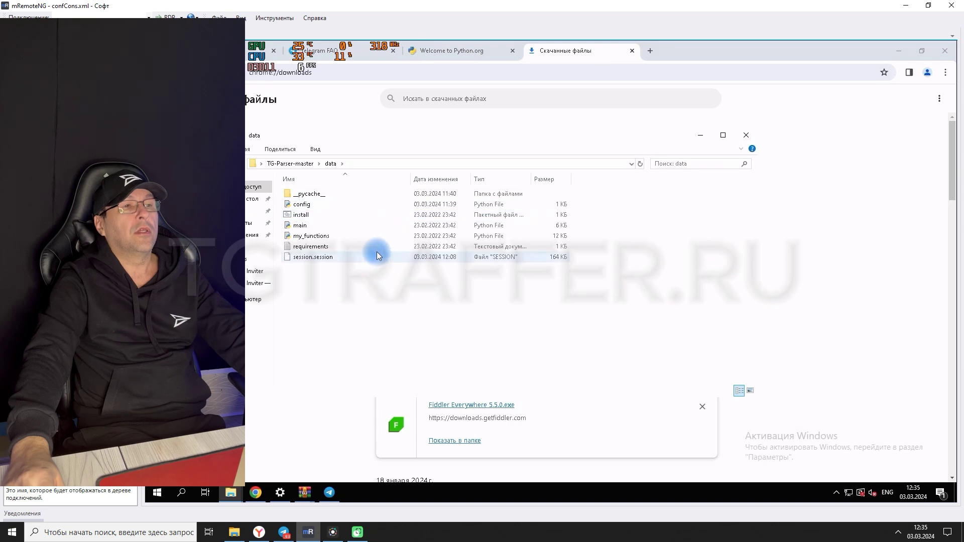
{"action": "left_click", "coordinate": [300, 206]}
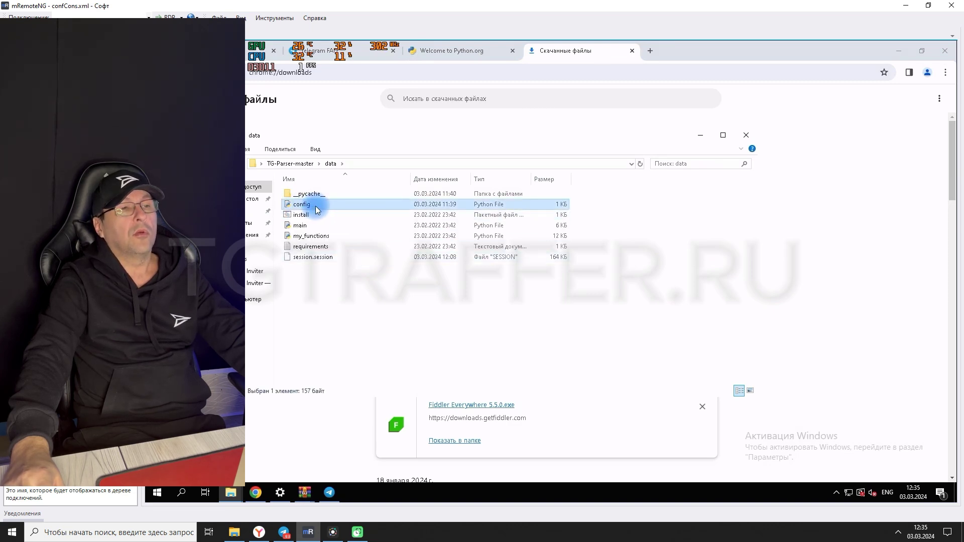
{"action": "right_click", "coordinate": [312, 206]}
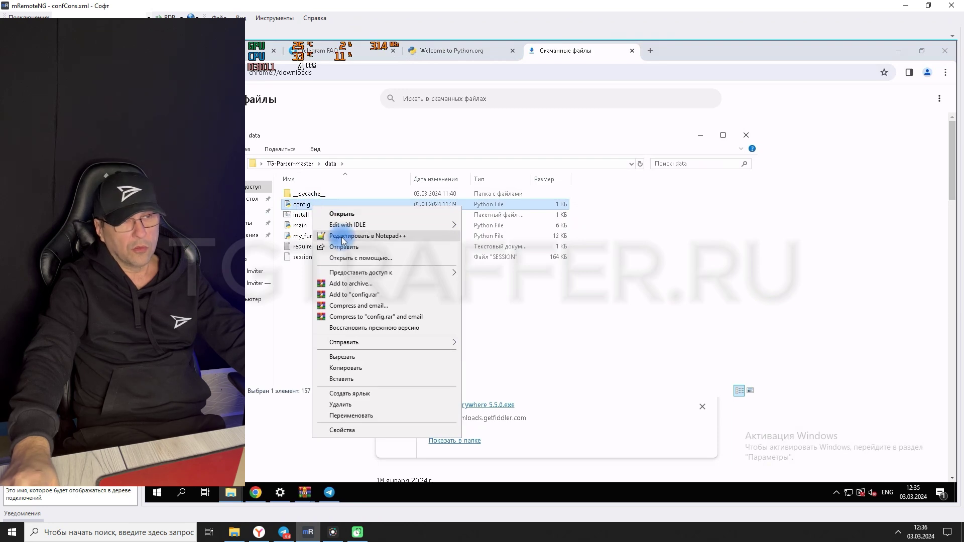
{"action": "left_click", "coordinate": [381, 238]}
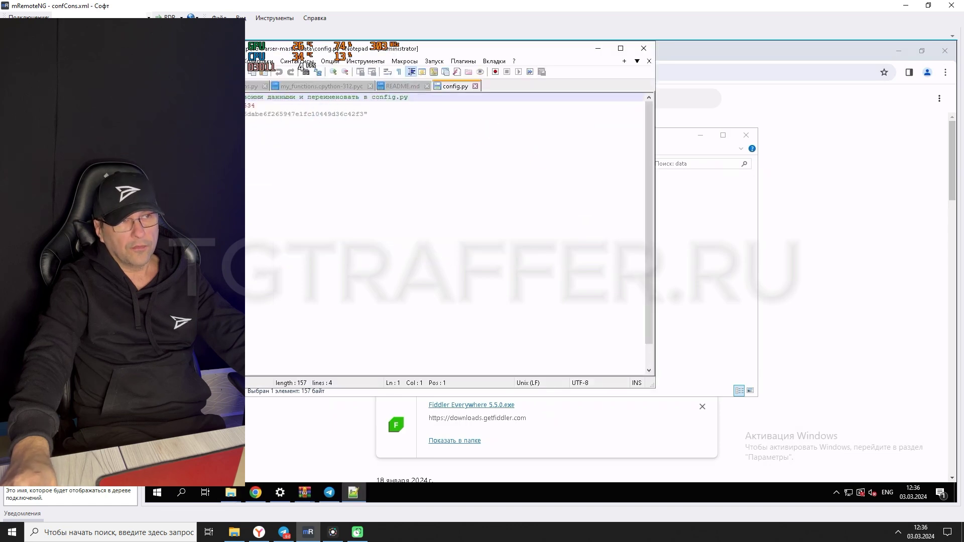
Examine the key string on the third line of config.py, and minimize the editor and the data folder window
{"action": "left_click_drag", "start_coordinate": [246, 114], "coordinate": [335, 114]}
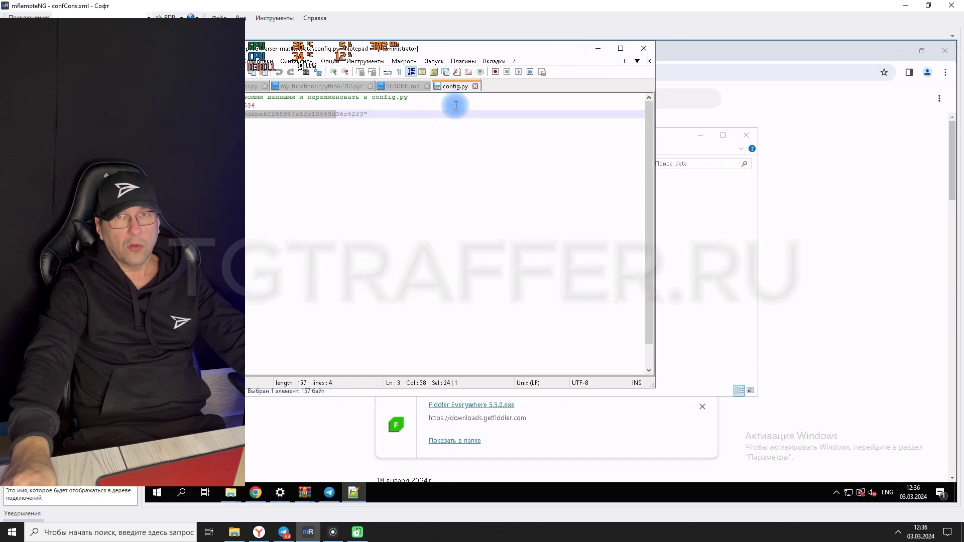
{"action": "left_click", "coordinate": [598, 48]}
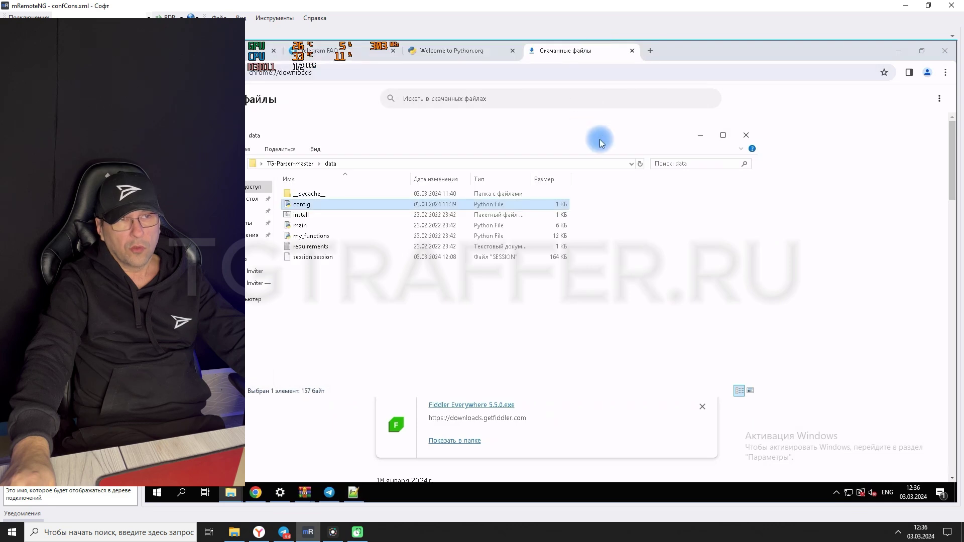
{"action": "left_click", "coordinate": [698, 137]}
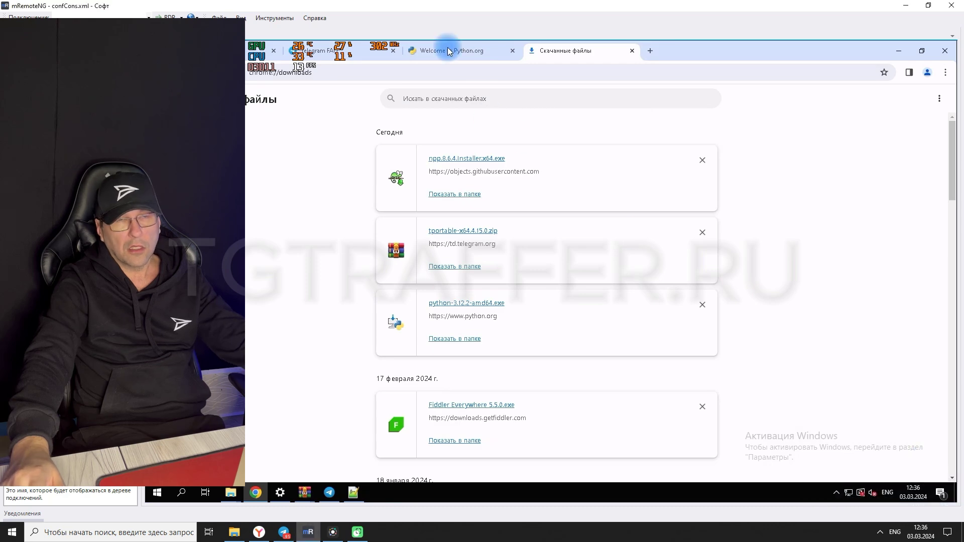
Paste the copied address into the address bar of a new Chrome tab
{"action": "left_click", "coordinate": [337, 48]}
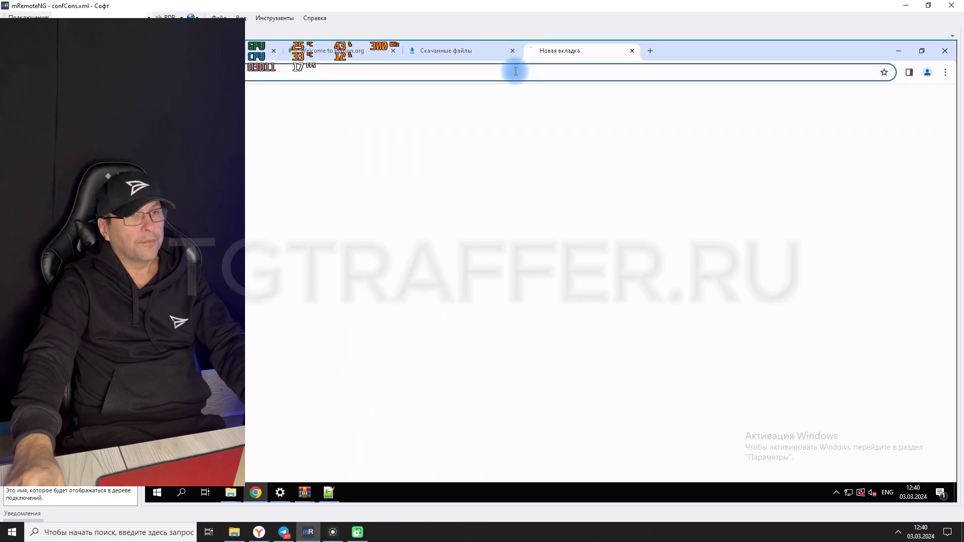
{"action": "left_click", "coordinate": [514, 73]}
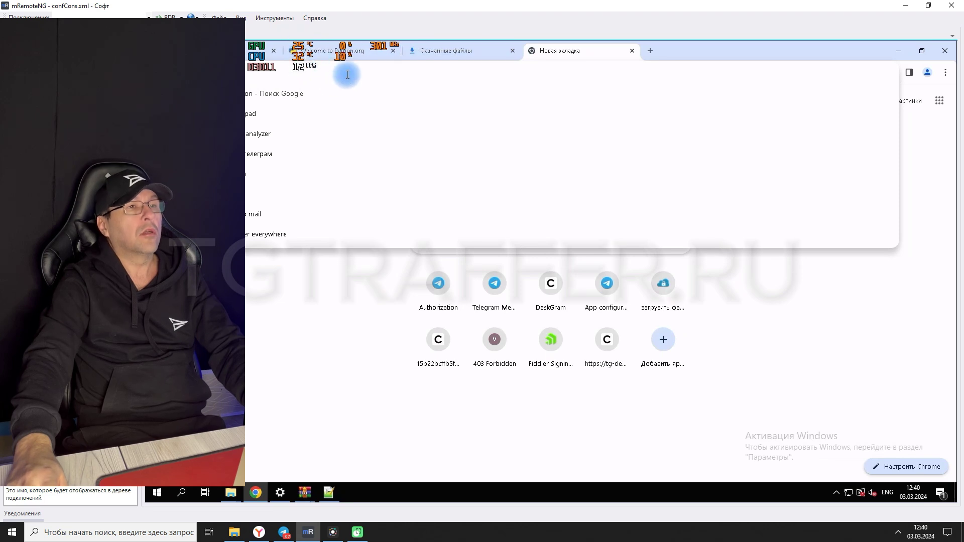
{"action": "type", "text": "https://my.telegram.org/auth"}
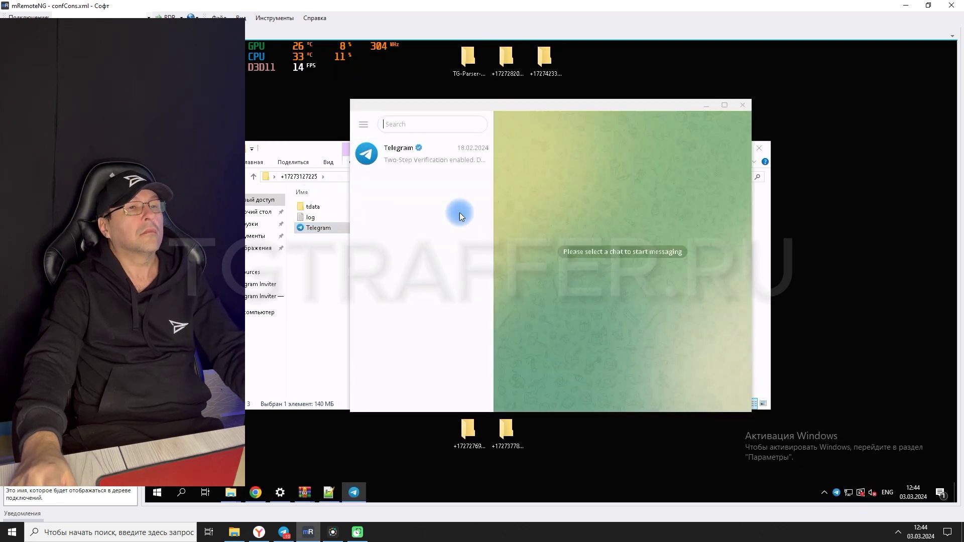
Switch to Telegram Desktop and open the account's settings
{"action": "left_click", "coordinate": [364, 122]}
{"action": "left_click", "coordinate": [392, 291]}
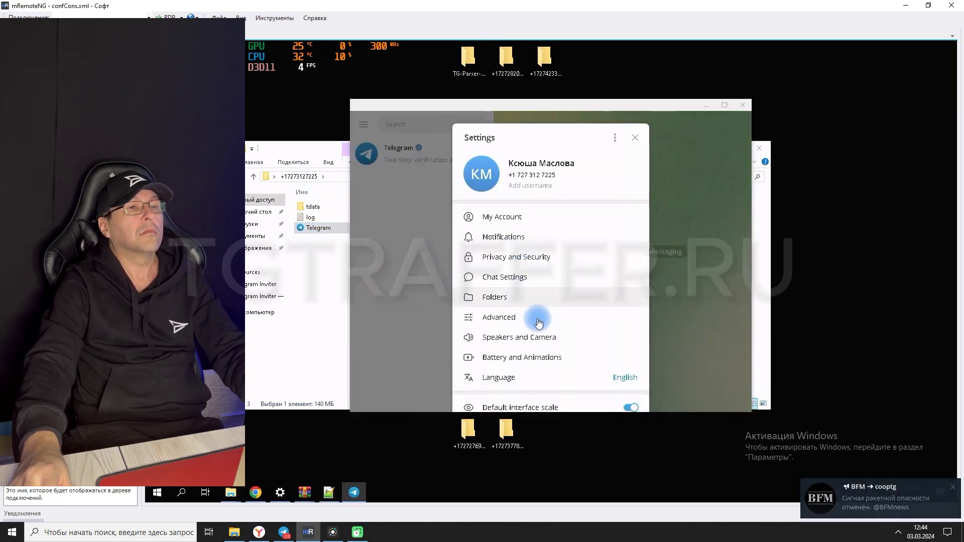
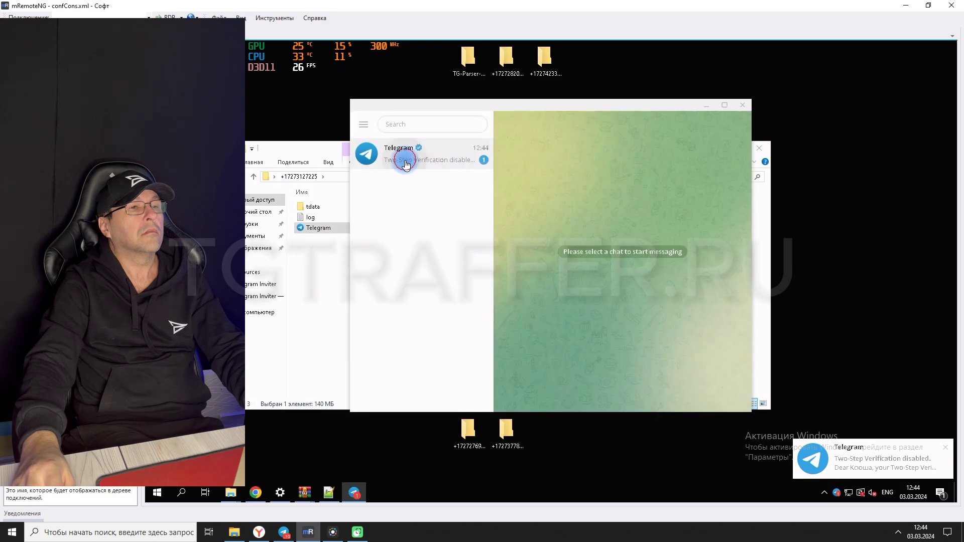
{"action": "left_click", "coordinate": [400, 156]}
Open the Telegram service chat with the Two-Step Verification notice, and bring up the account's Settings with its phone number
{"action": "left_click", "coordinate": [363, 125]}
{"action": "left_click", "coordinate": [392, 316]}
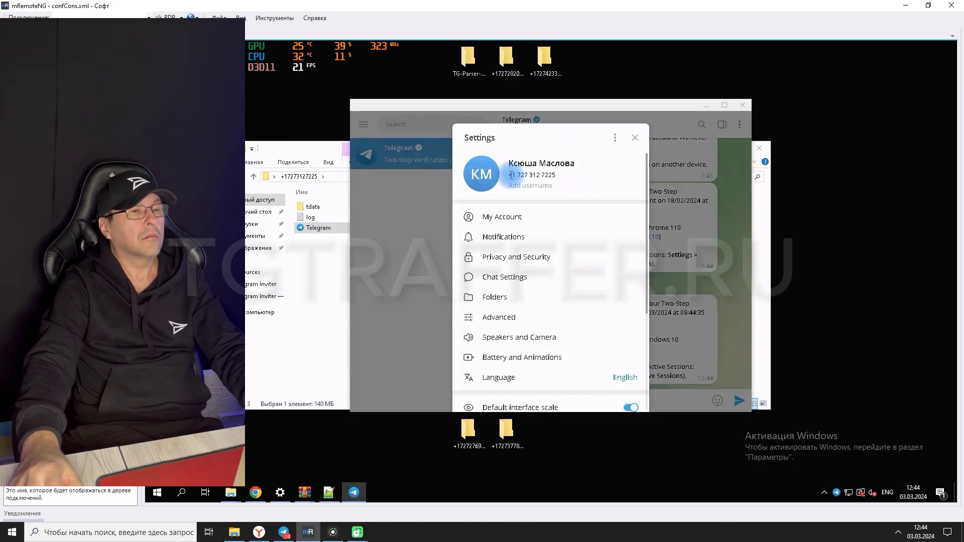
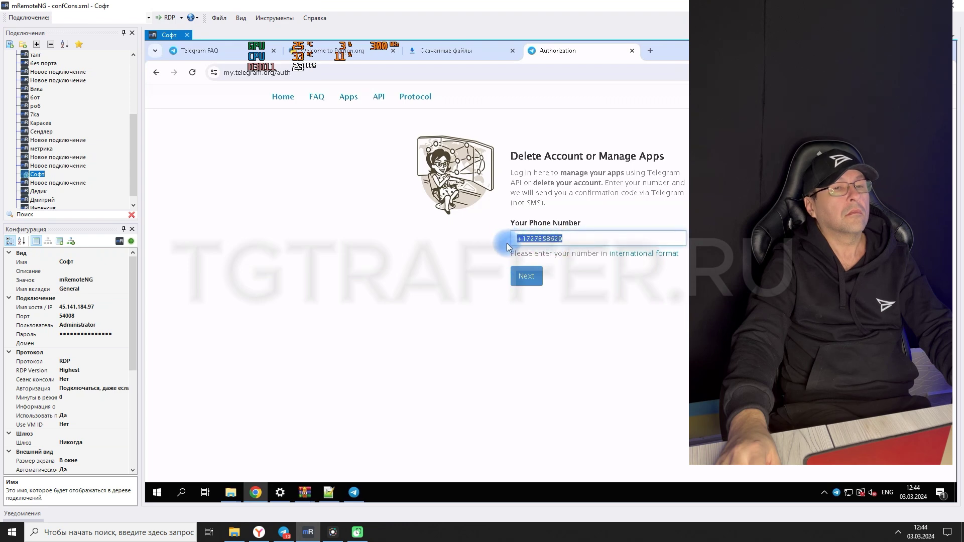
Submit the Telegram account's phone number on the my.telegram.org authorization page to request a confirmation code
{"action": "key", "text": "ctrl+v"}
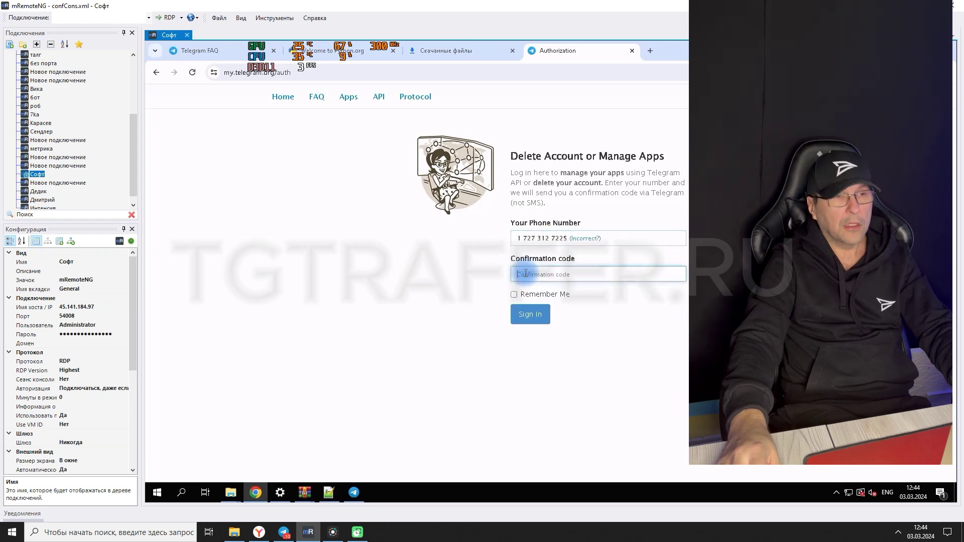
{"action": "left_click", "coordinate": [580, 281]}
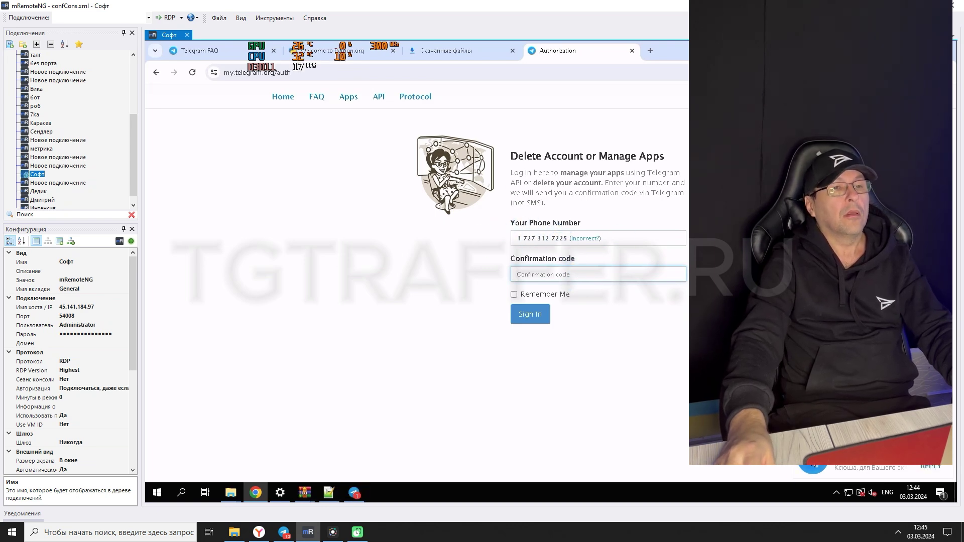
Sign in by filling the Confirmation code field with the code from the Telegram service chat, and open API development tools
{"action": "left_click", "coordinate": [354, 493]}
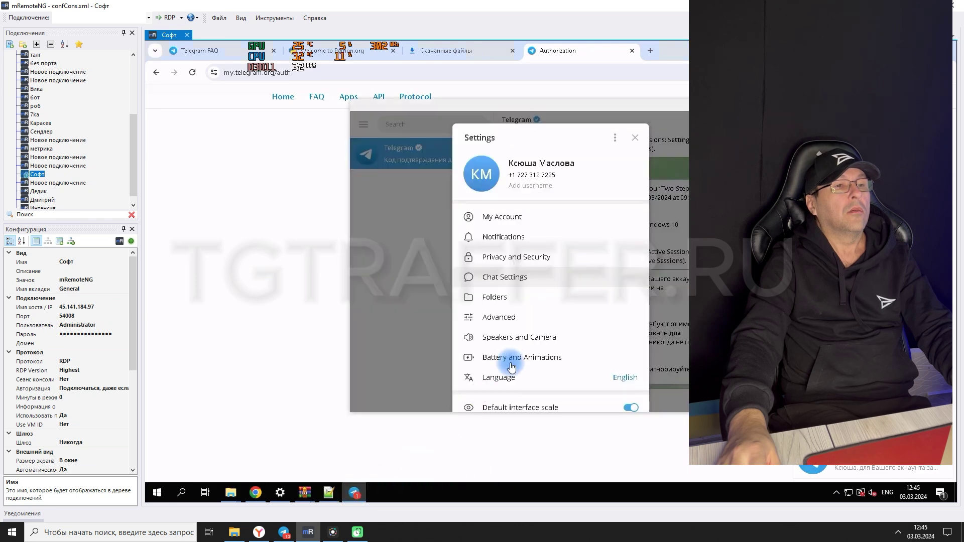
{"action": "left_click", "coordinate": [673, 259]}
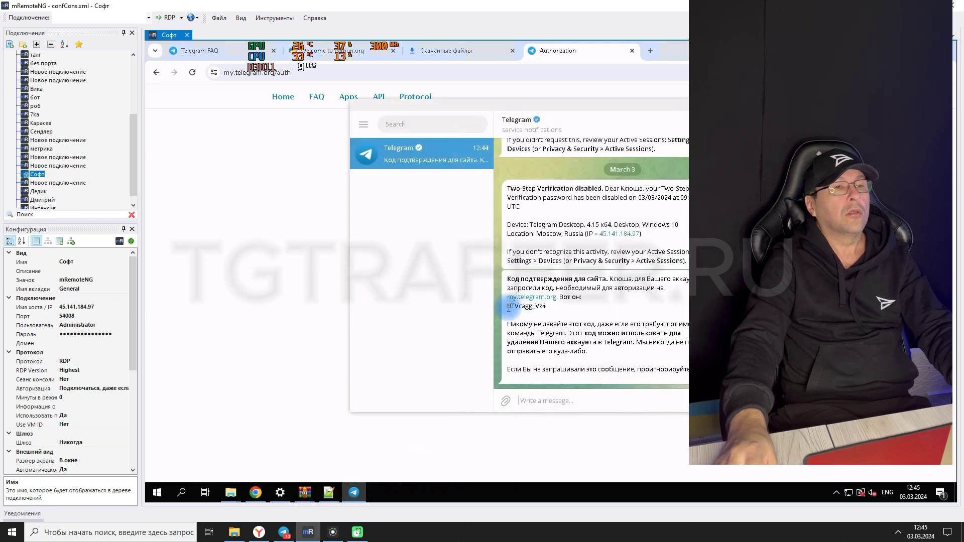
{"action": "left_click_drag", "start_coordinate": [508, 306], "coordinate": [555, 307]}
{"action": "key", "text": "ctrl+c"}
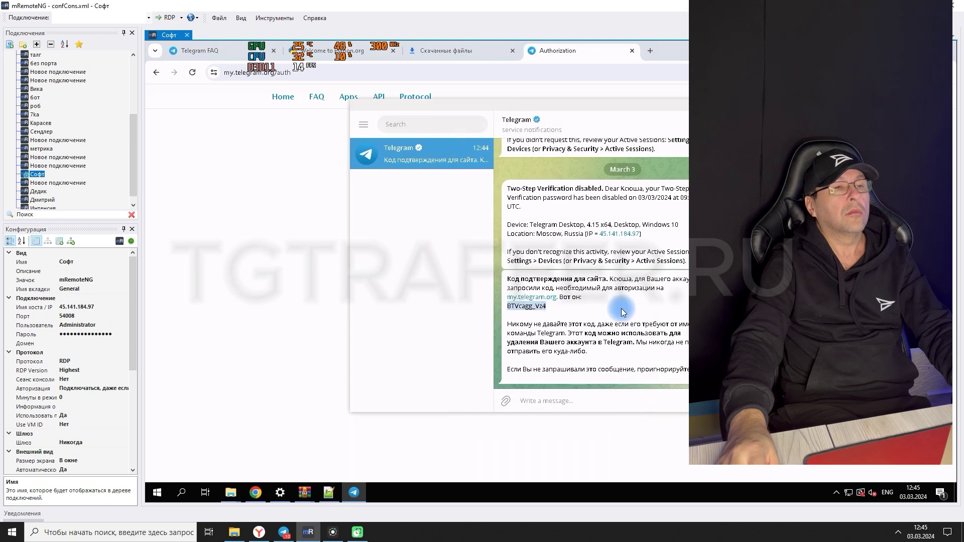
{"action": "left_click", "coordinate": [763, 296]}
{"action": "key", "text": "ctrl+v"}
{"action": "left_click", "coordinate": [531, 313]}
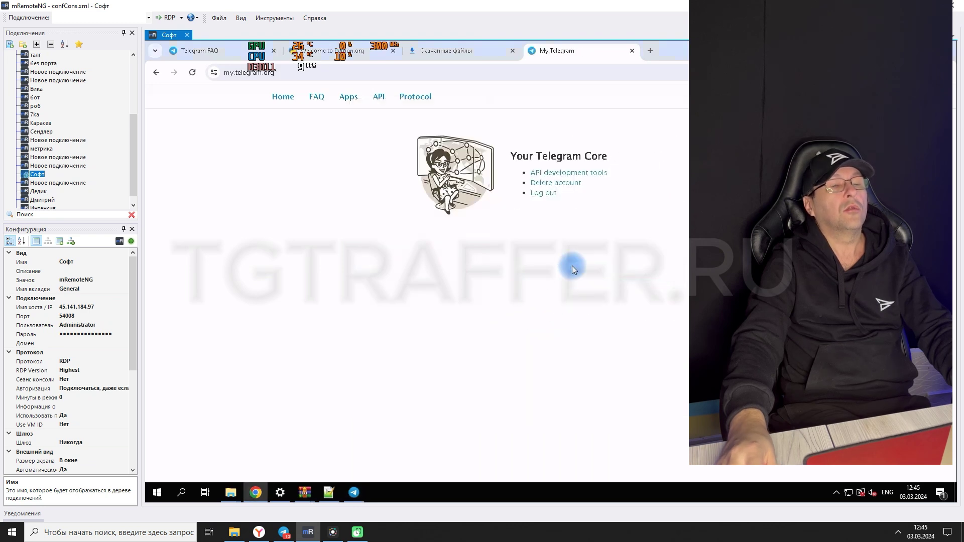
{"action": "left_click", "coordinate": [599, 174]}
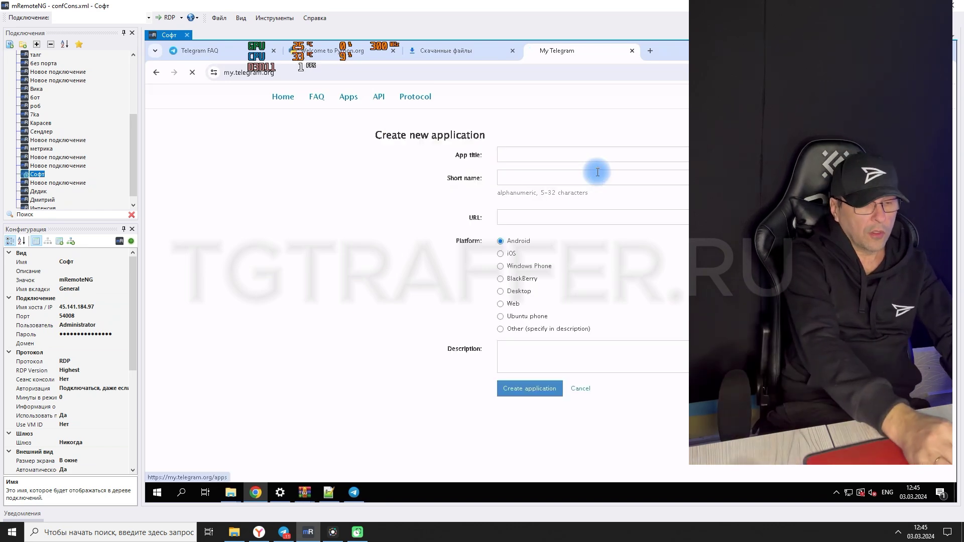
{"action": "left_click", "coordinate": [549, 152]}
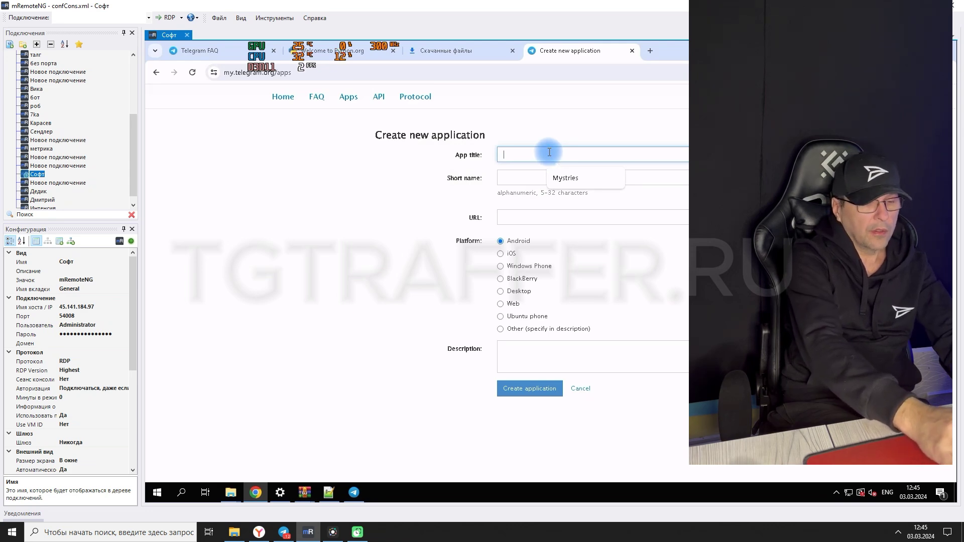
{"action": "type", "text": "Vintera"}
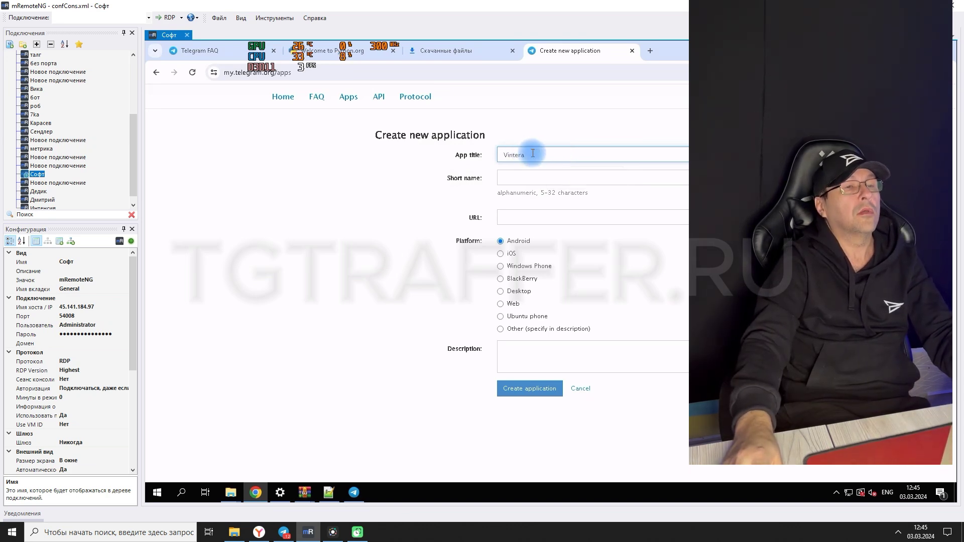
{"action": "left_click_drag", "start_coordinate": [533, 153], "coordinate": [486, 153]}
{"action": "key", "text": "ctrl+v"}
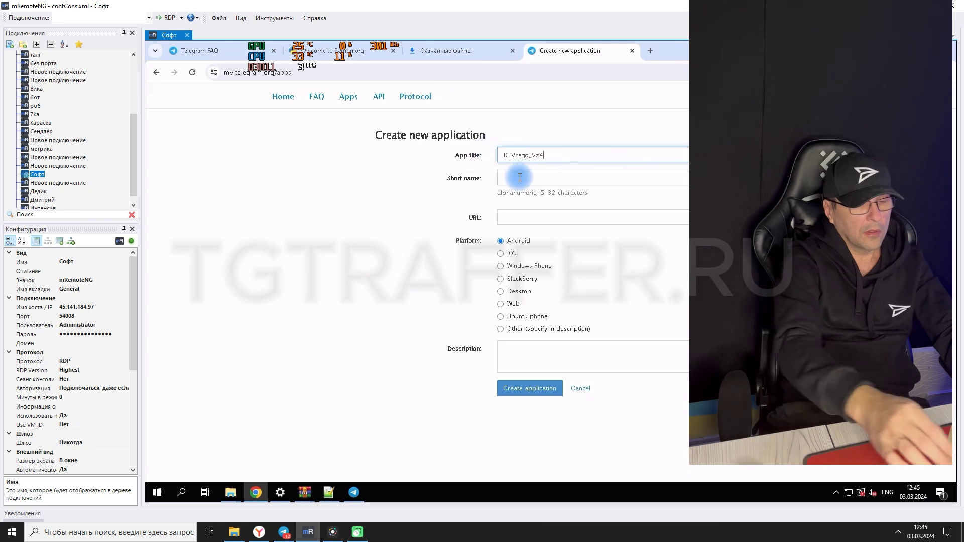
{"action": "left_click", "coordinate": [519, 177]}
Set both the app title and the short name to Vintera, and create the new application
{"action": "left_click_drag", "start_coordinate": [553, 159], "coordinate": [499, 155]}
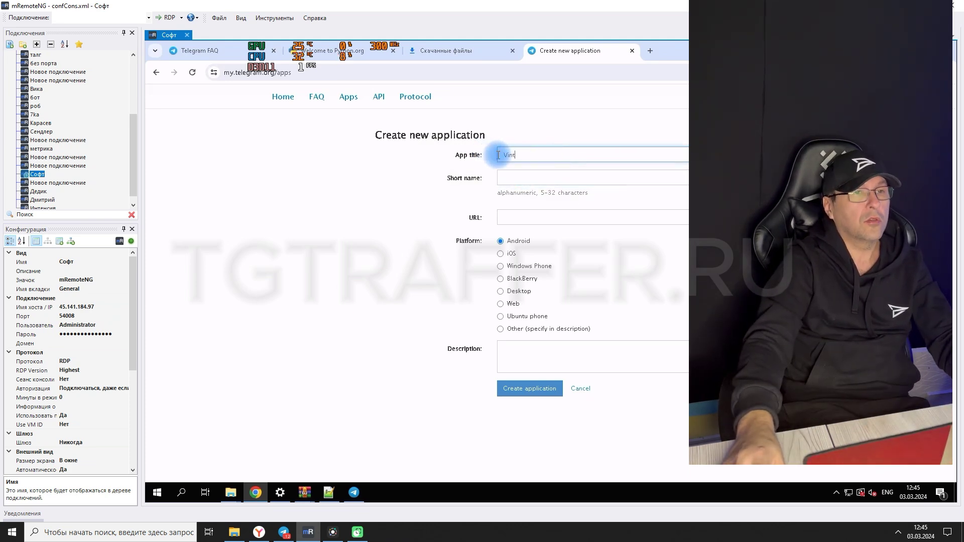
{"action": "type", "text": "Vintera"}
{"action": "left_click_drag", "start_coordinate": [535, 153], "coordinate": [498, 160]}
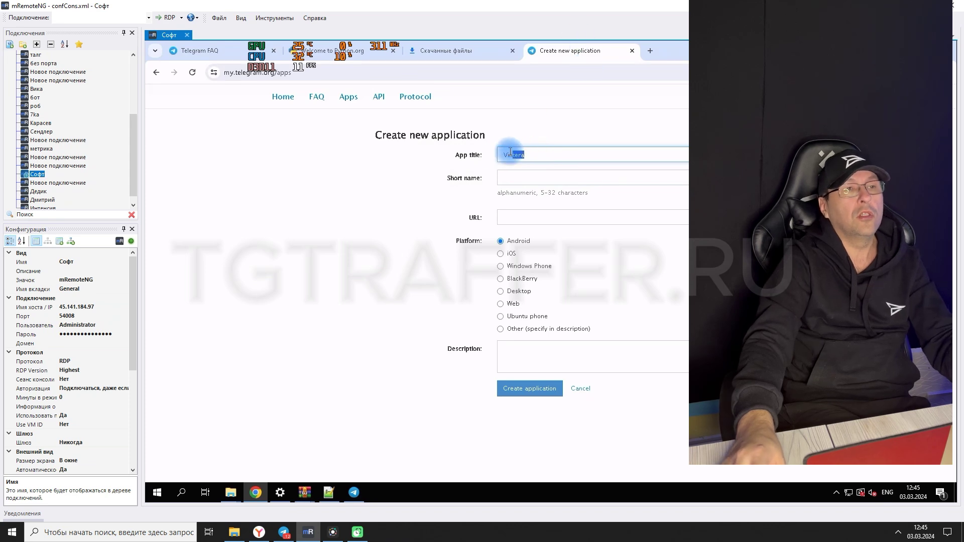
{"action": "key", "text": "ctrl+c"}
{"action": "left_click", "coordinate": [515, 178]}
{"action": "key", "text": "ctrl+v"}
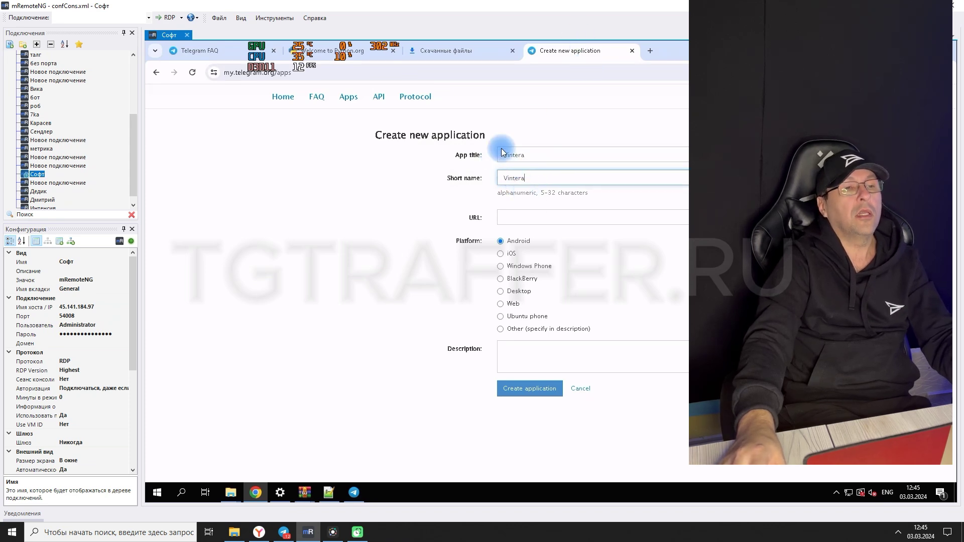
{"action": "left_click", "coordinate": [534, 391]}
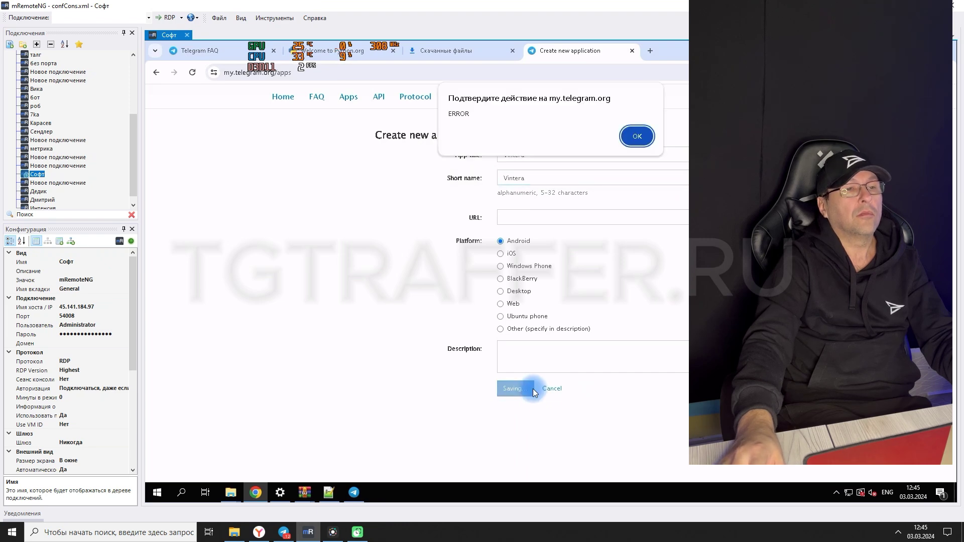
{"action": "left_click", "coordinate": [638, 137]}
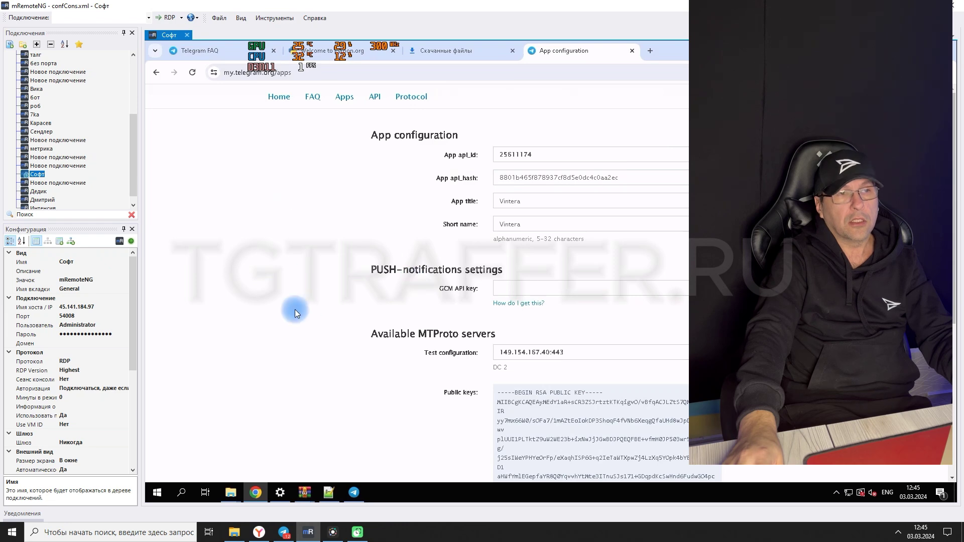
Replace the api_id value in config.py with the App api_id copied from the app configuration page
{"action": "left_click_drag", "start_coordinate": [533, 155], "coordinate": [496, 157]}
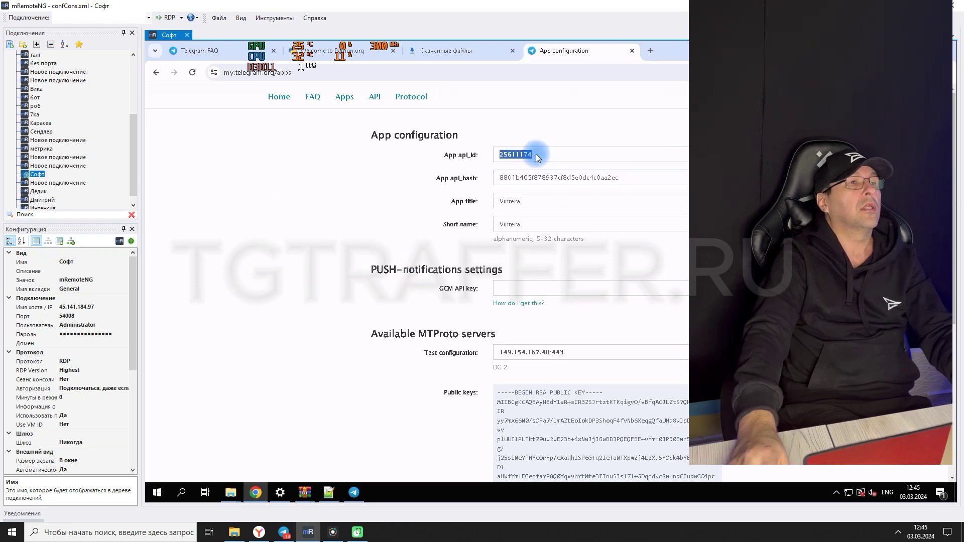
{"action": "left_click", "coordinate": [328, 494]}
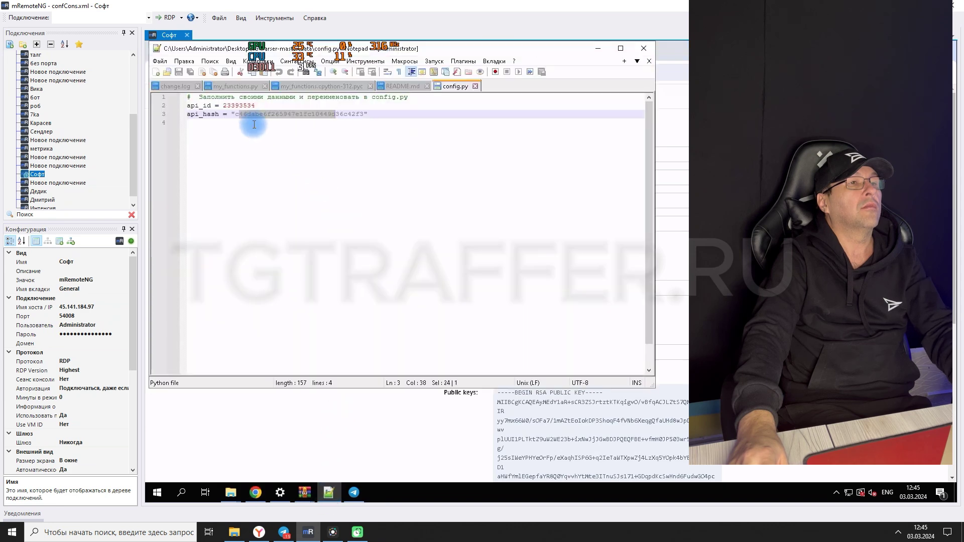
{"action": "left_click", "coordinate": [224, 106]}
{"action": "left_click_drag", "start_coordinate": [223, 105], "coordinate": [255, 106]}
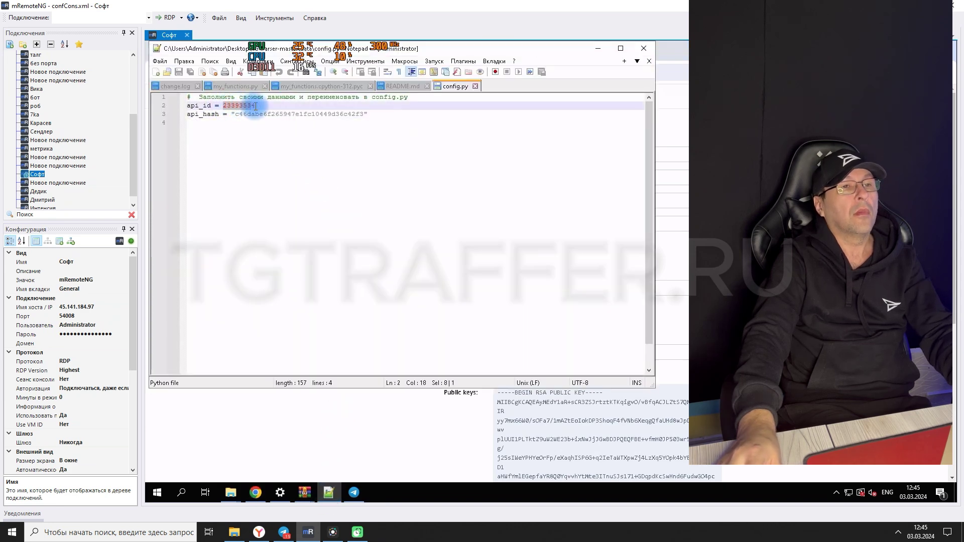
{"action": "key", "text": "ctrl+v"}
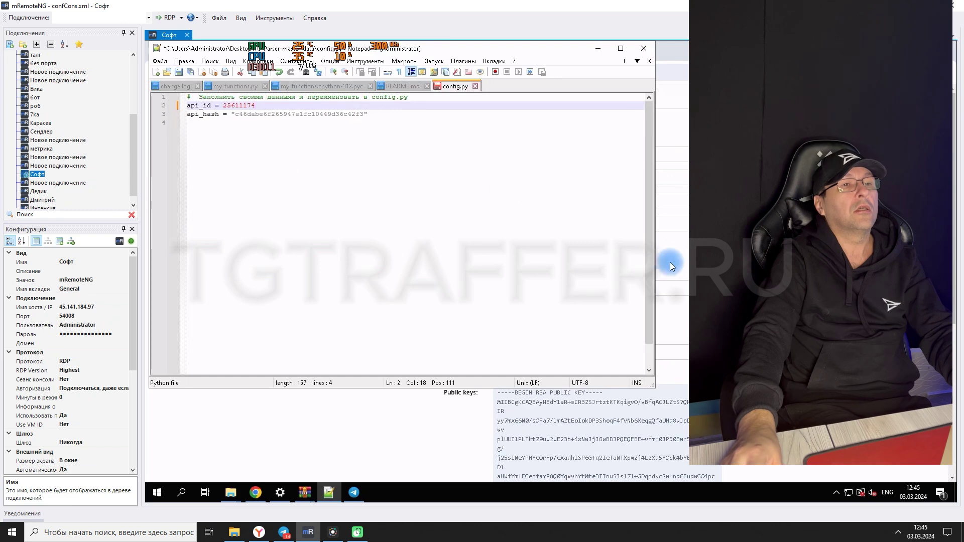
Replace the api_hash value in config.py with the App api_hash from the app configuration page, then save and close the file
{"action": "left_click", "coordinate": [672, 175]}
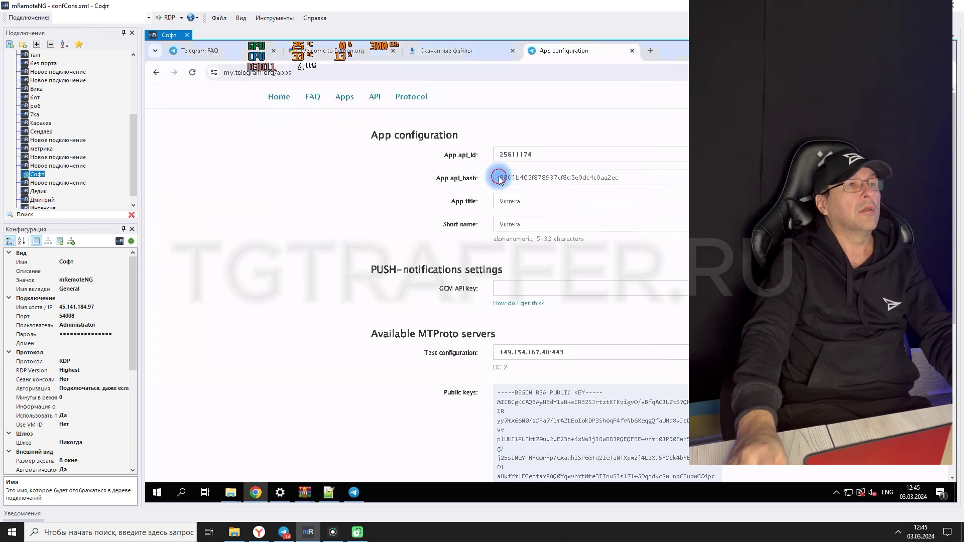
{"action": "left_click_drag", "start_coordinate": [499, 177], "coordinate": [624, 180]}
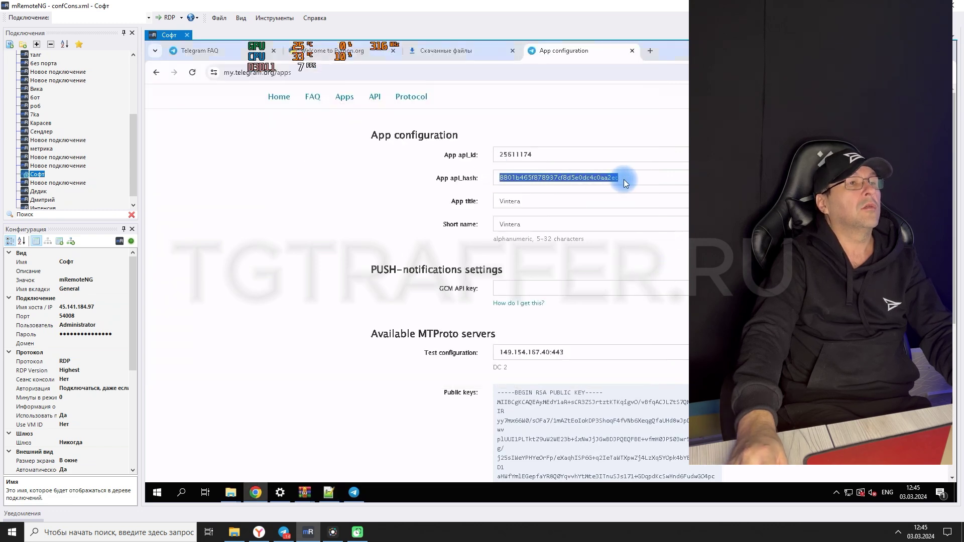
{"action": "left_click", "coordinate": [329, 492]}
{"action": "left_click_drag", "start_coordinate": [234, 114], "coordinate": [360, 118]}
{"action": "key", "text": "ctrl+v"}
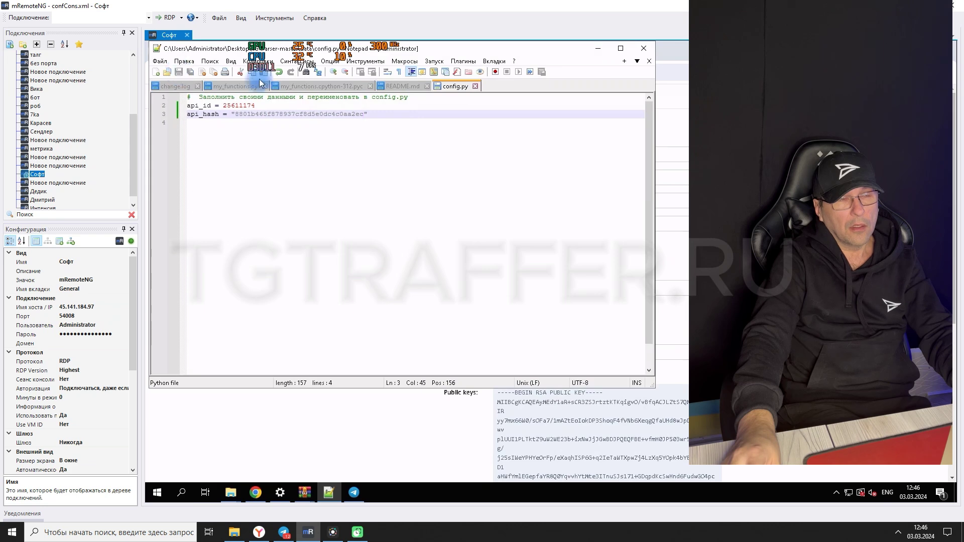
{"action": "left_click", "coordinate": [647, 49]}
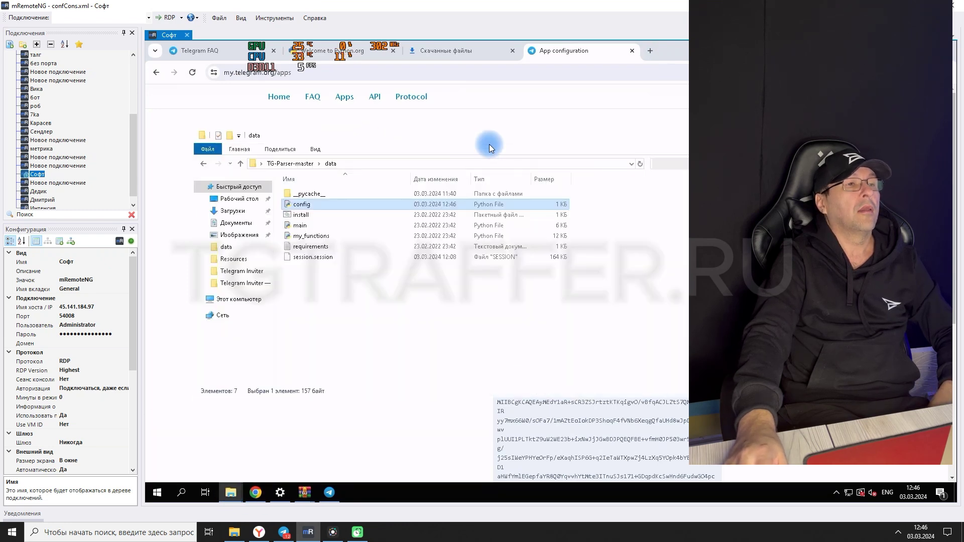
Run the Установка shortcut from the TG-Parser-master folder to install the requirements, and close its console when it finishes
{"action": "left_click", "coordinate": [303, 164]}
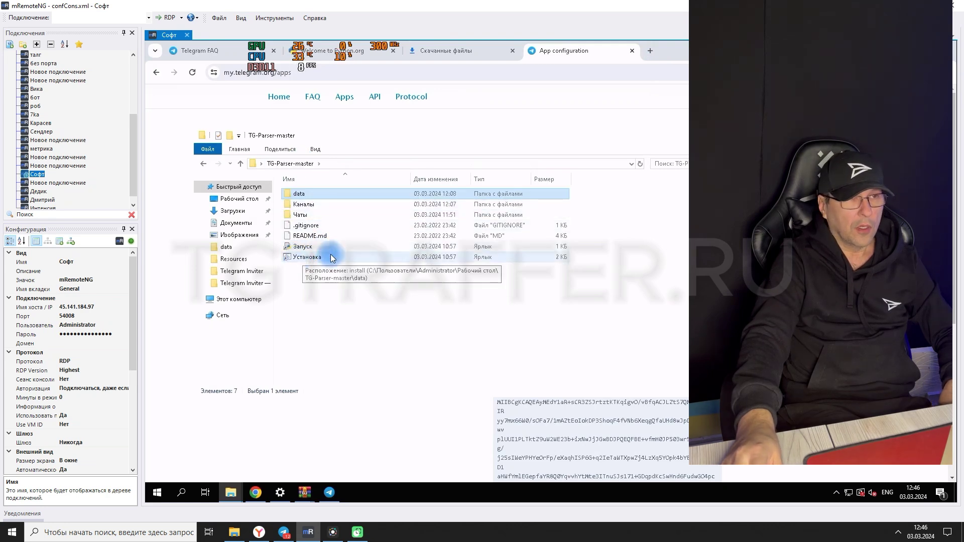
{"action": "left_click", "coordinate": [330, 256]}
{"action": "double_click", "coordinate": [332, 257]}
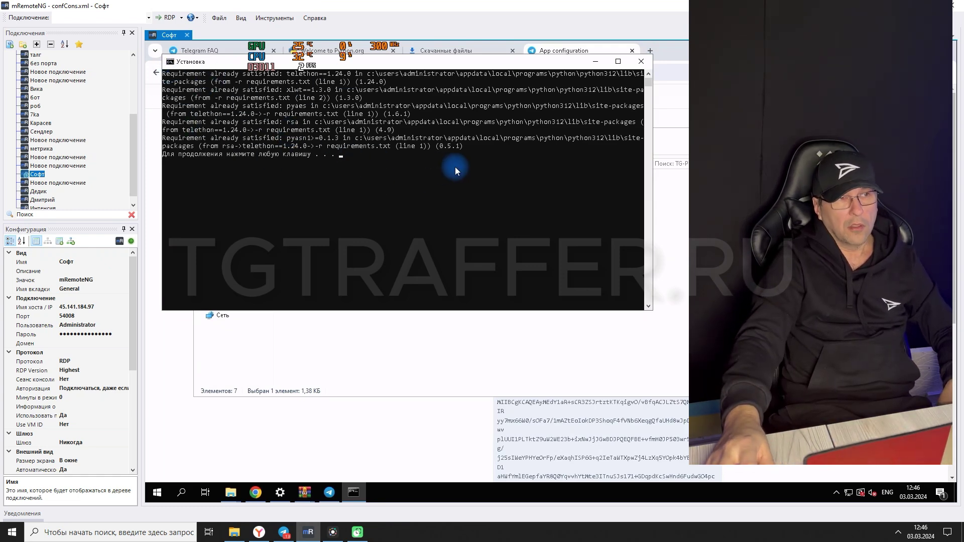
{"action": "key", "text": "Return"}
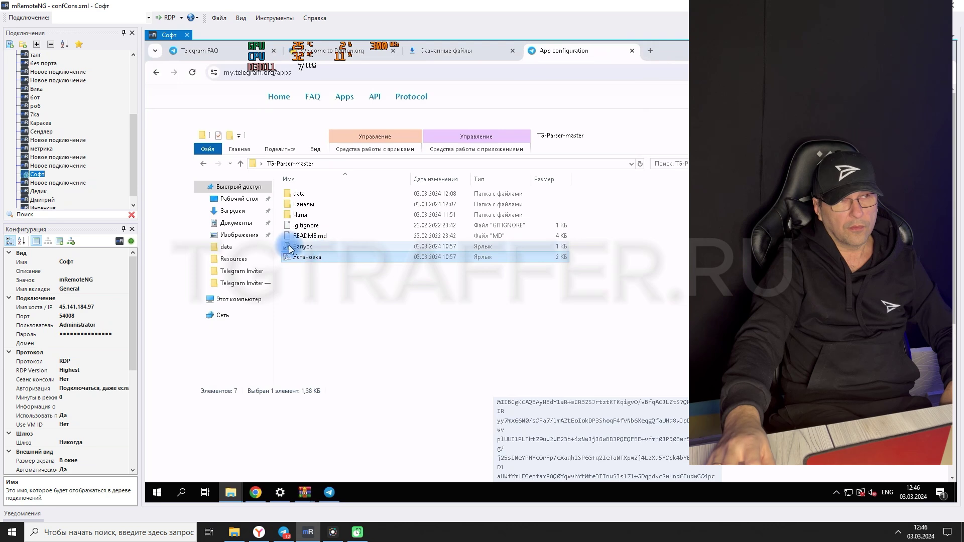
Start the parser with the Запуск shortcut, and copy the link of the Ремонт стройка Казань chat in the local Telegram
{"action": "left_click", "coordinate": [305, 247]}
{"action": "double_click", "coordinate": [305, 247]}
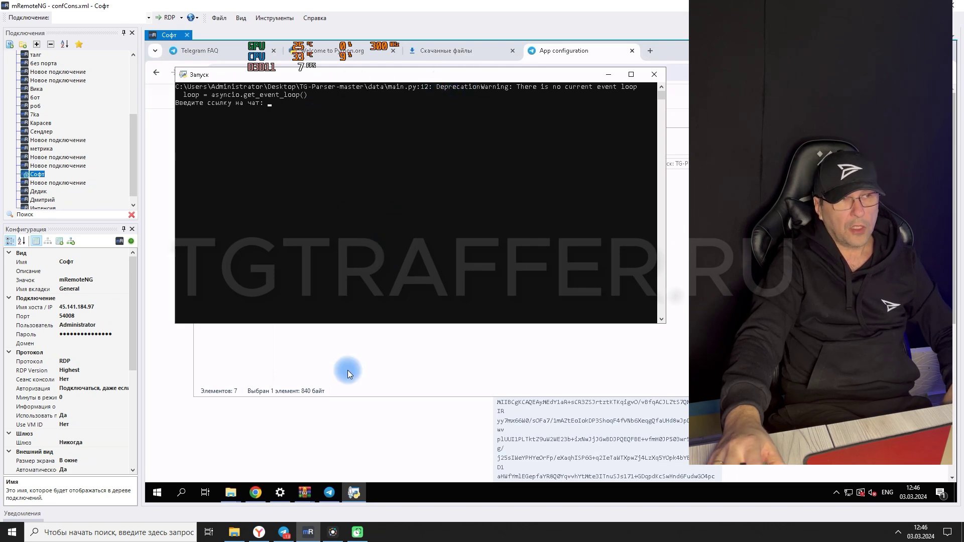
{"action": "mouse_move", "coordinate": [284, 535]}
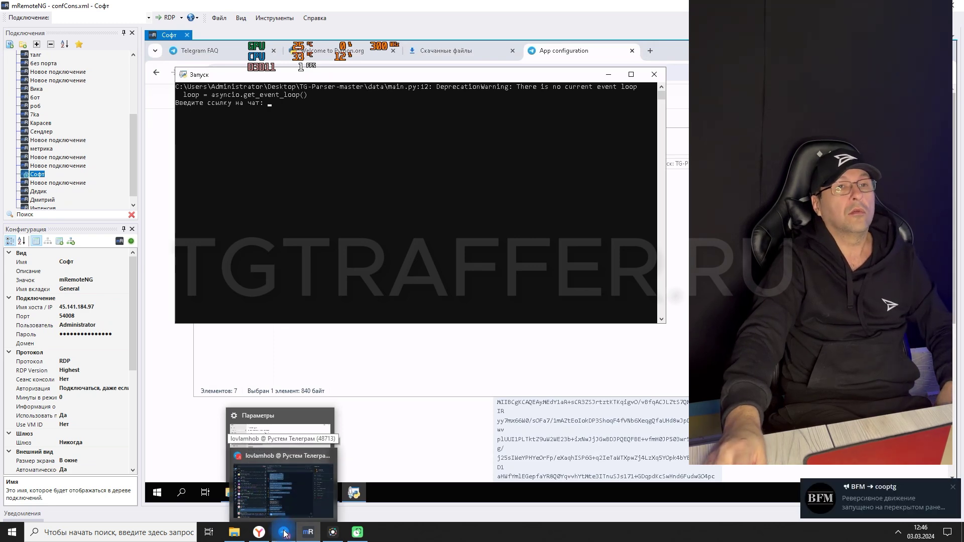
{"action": "left_click", "coordinate": [285, 535]}
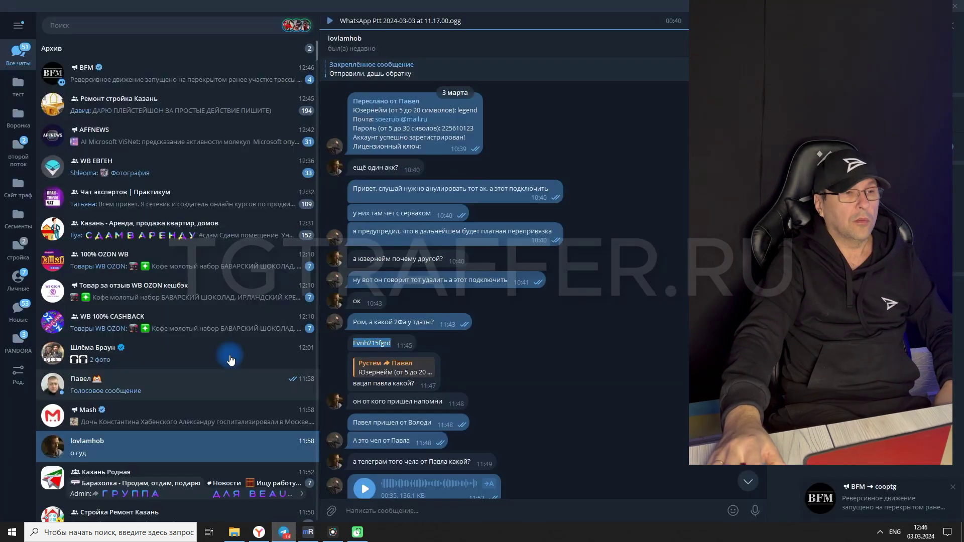
{"action": "left_click", "coordinate": [150, 135]}
{"action": "left_click", "coordinate": [331, 460]}
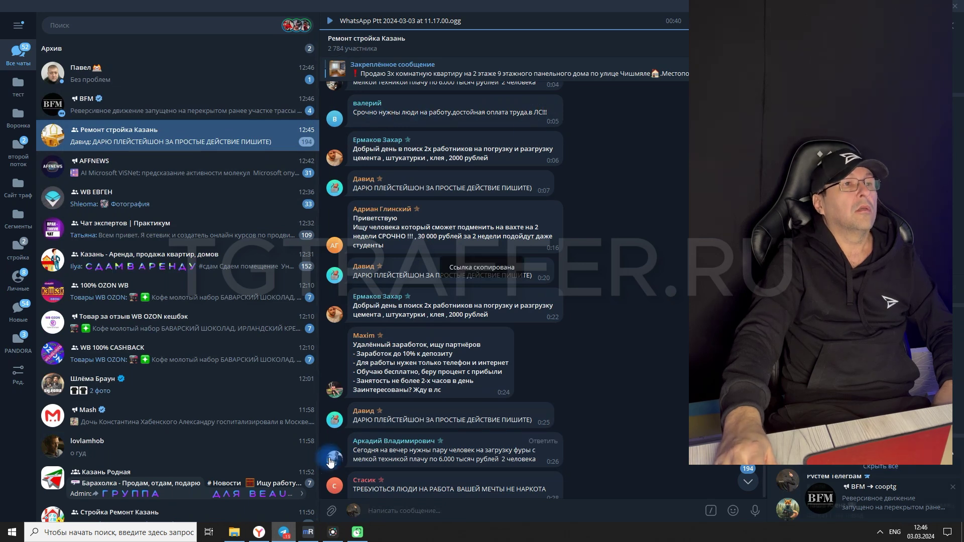
{"action": "left_click", "coordinate": [308, 533]}
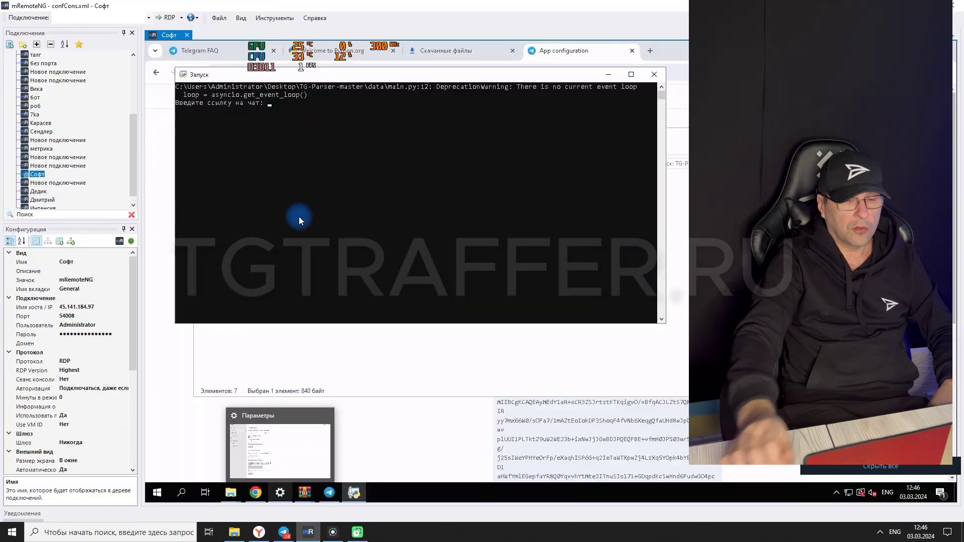
{"action": "right_click", "coordinate": [269, 105]}
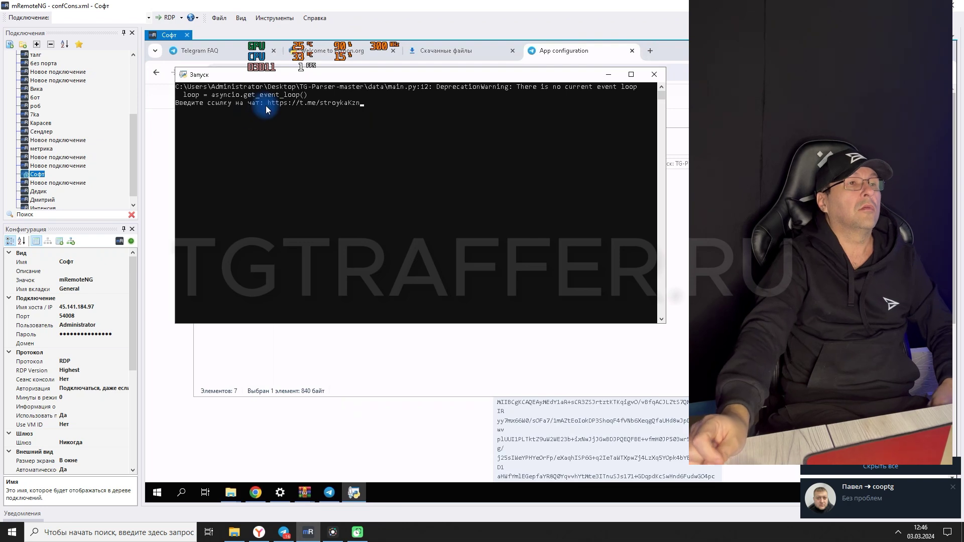
{"action": "key", "text": "Return"}
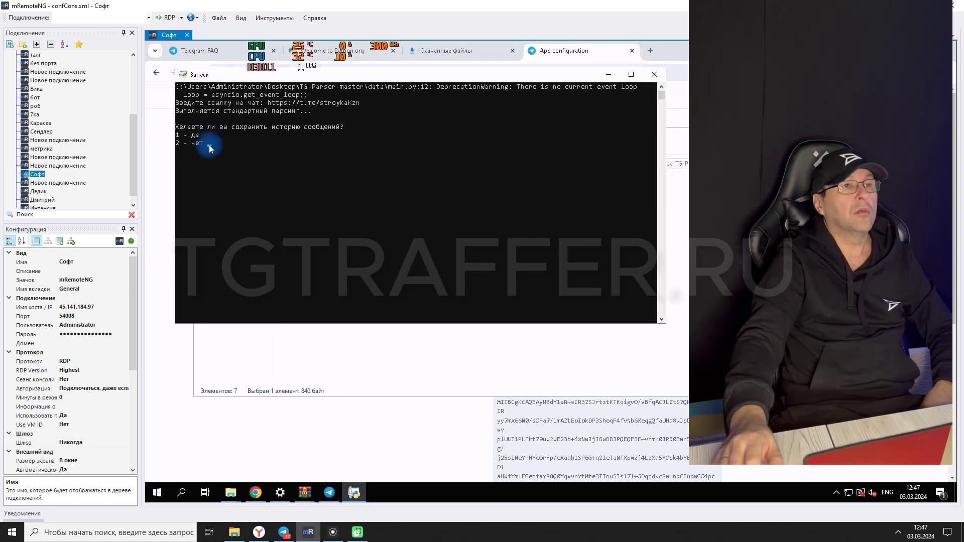
{"action": "type", "text": "2"}
{"action": "key", "text": "Return"}
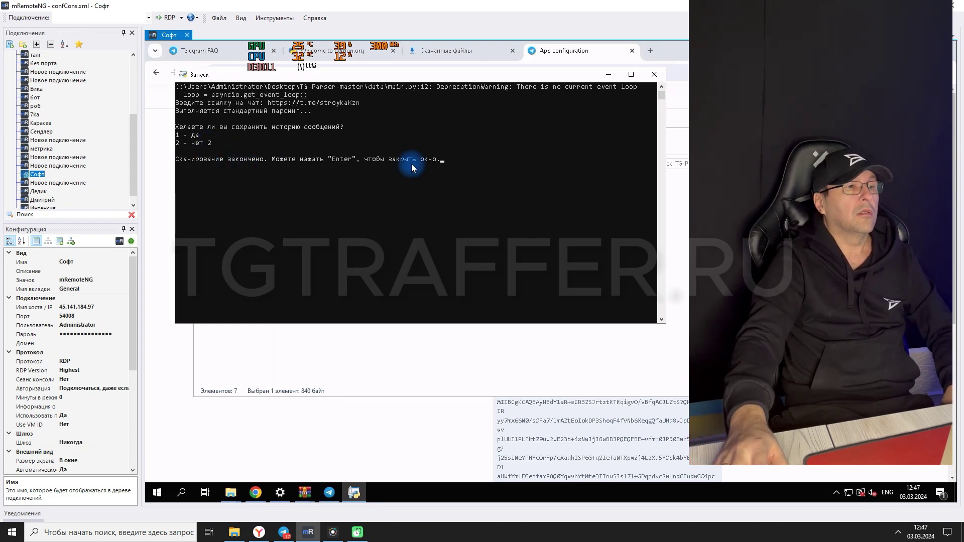
Copy Участники Ремонт стройка Казань.xls from the chat's folder in Чаты on the remote machine to the local desktop, replacing the existing file
{"action": "left_click", "coordinate": [230, 493]}
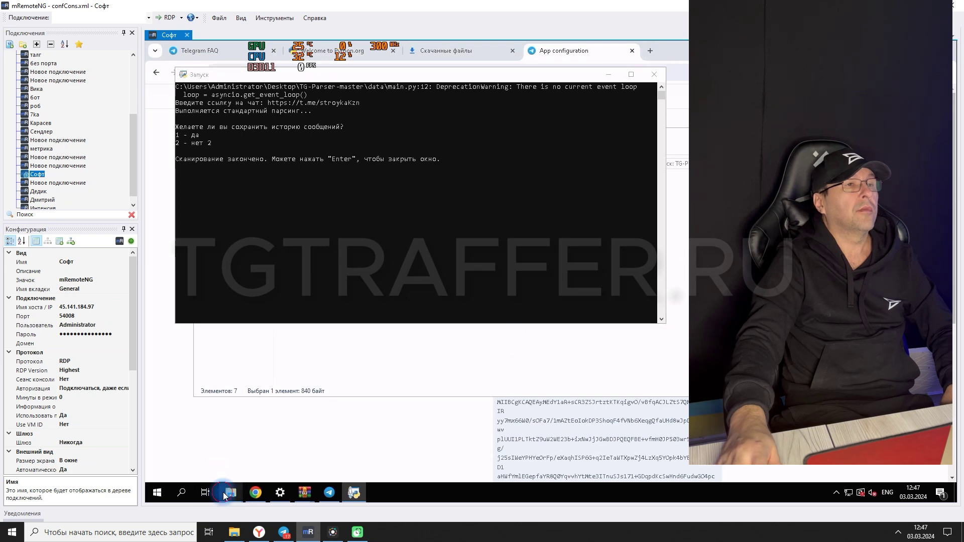
{"action": "left_click", "coordinate": [218, 455]}
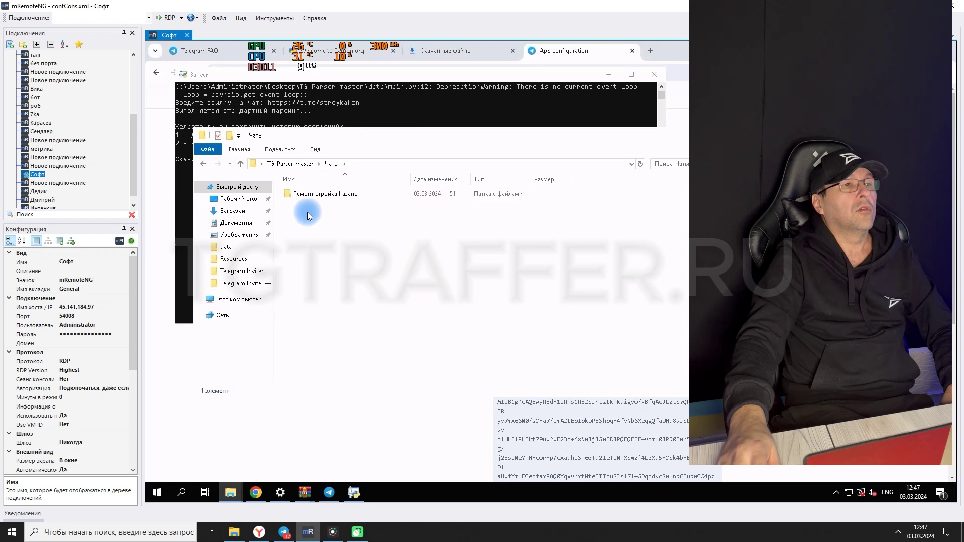
{"action": "double_click", "coordinate": [316, 193]}
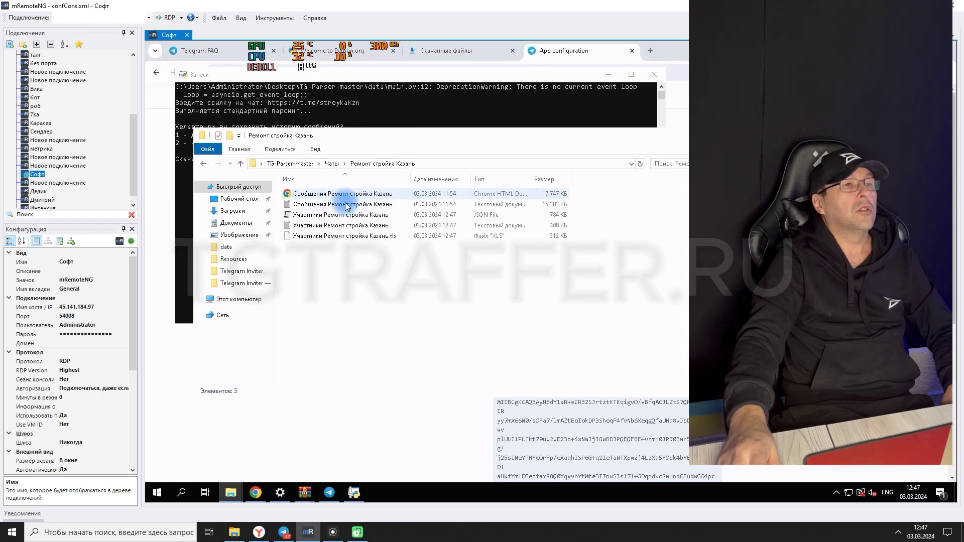
{"action": "left_click", "coordinate": [322, 237]}
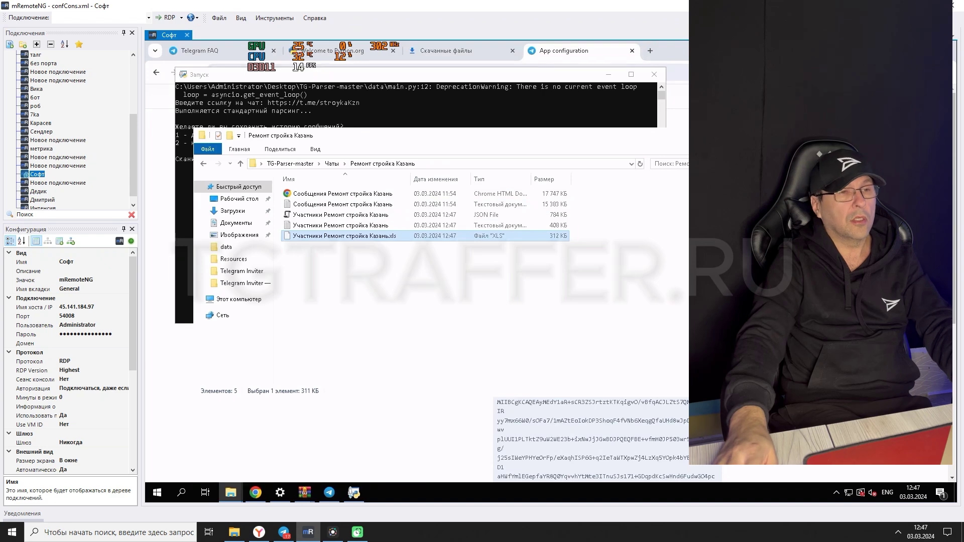
{"action": "left_click", "coordinate": [907, 5]}
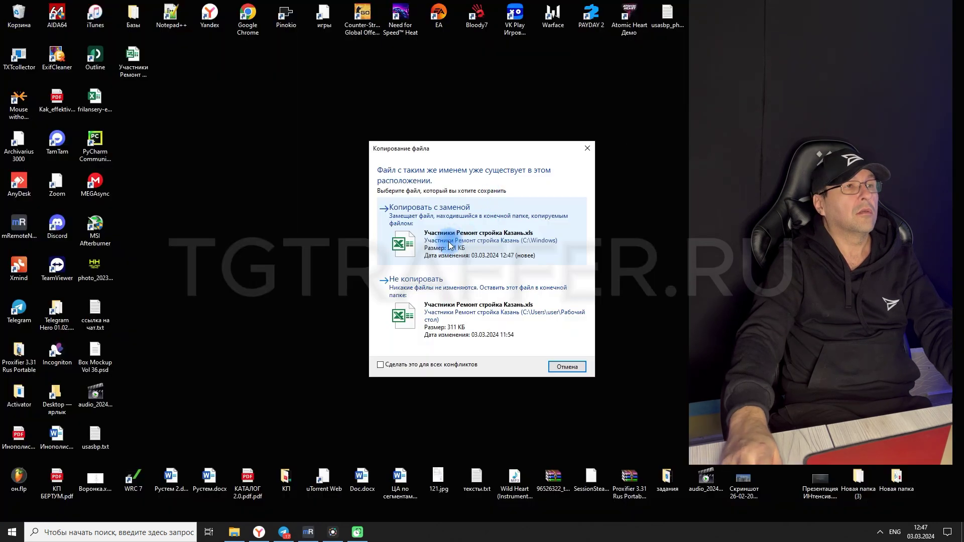
{"action": "left_click", "coordinate": [448, 243]}
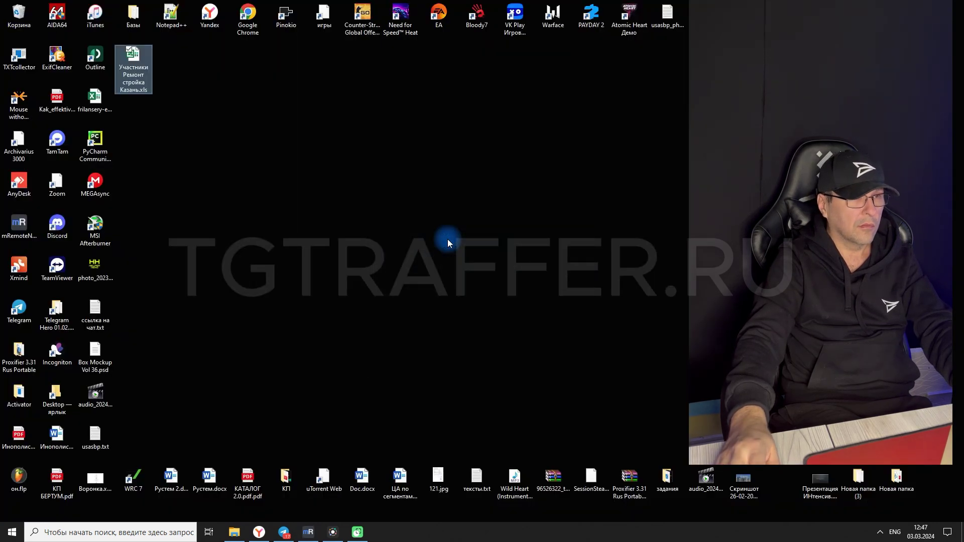
Open the copied participants file in Excel and examine its ID, name, username, phone and deleted-account columns down the list
{"action": "key", "text": "Return"}
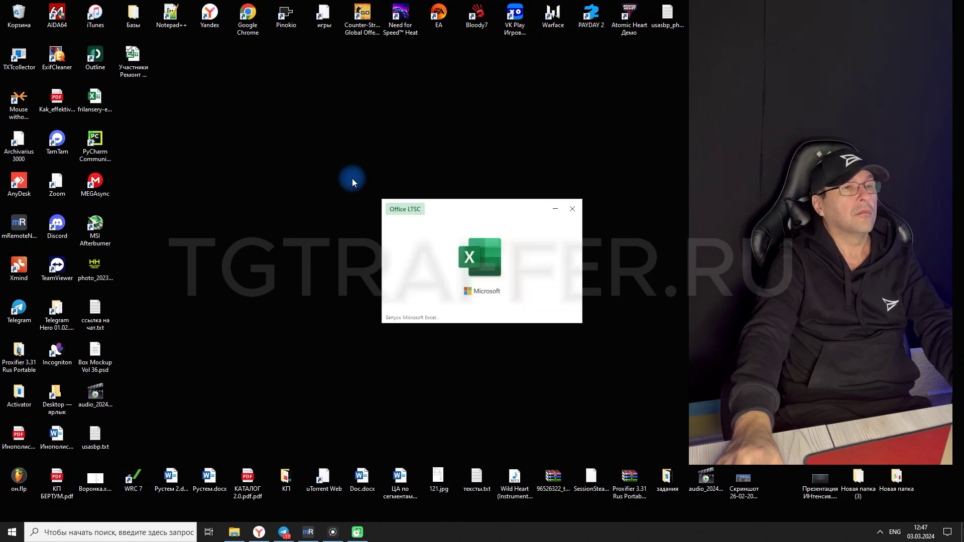
{"action": "scroll", "coordinate": [318, 283], "scroll_direction": "down", "scroll_amount": 10}
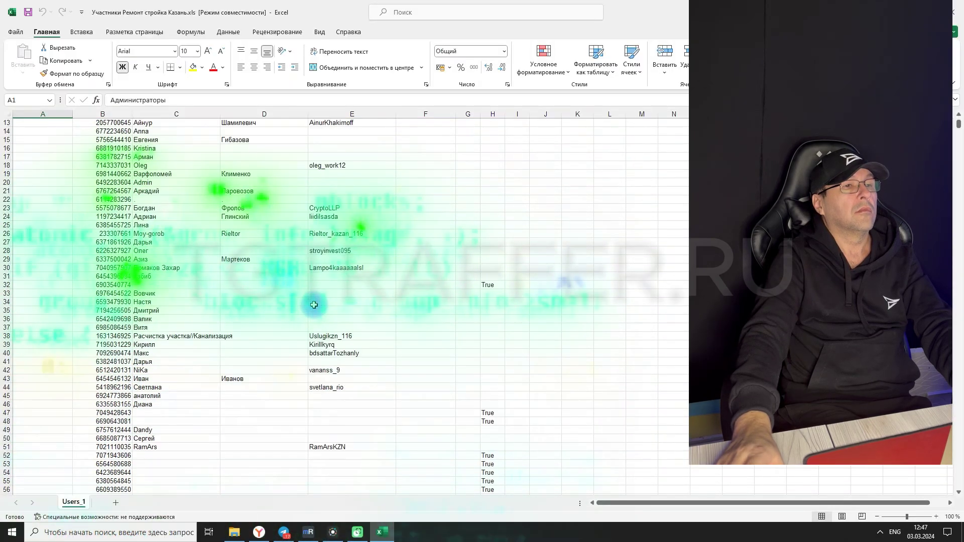
{"action": "scroll", "coordinate": [314, 321], "scroll_direction": "down", "scroll_amount": 12}
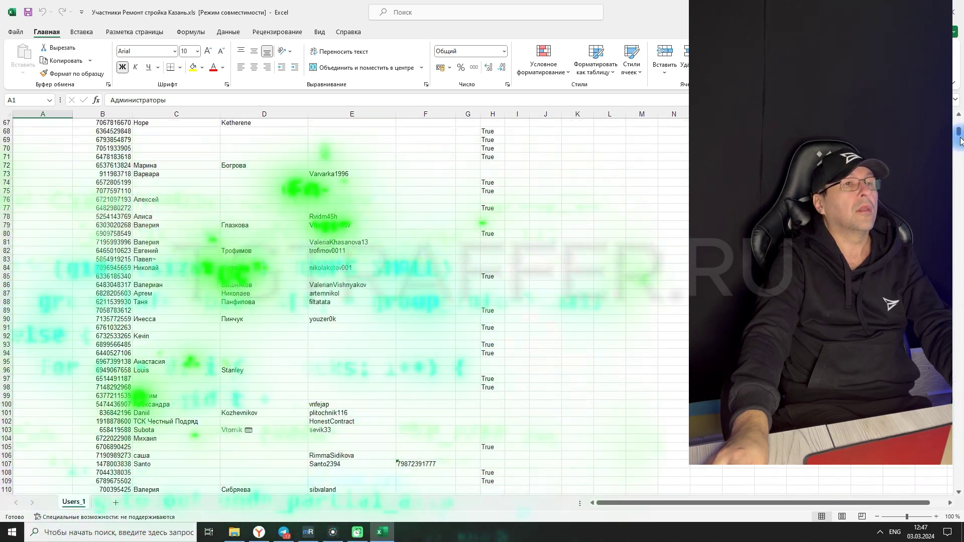
{"action": "left_click_drag", "start_coordinate": [959, 132], "coordinate": [958, 122]}
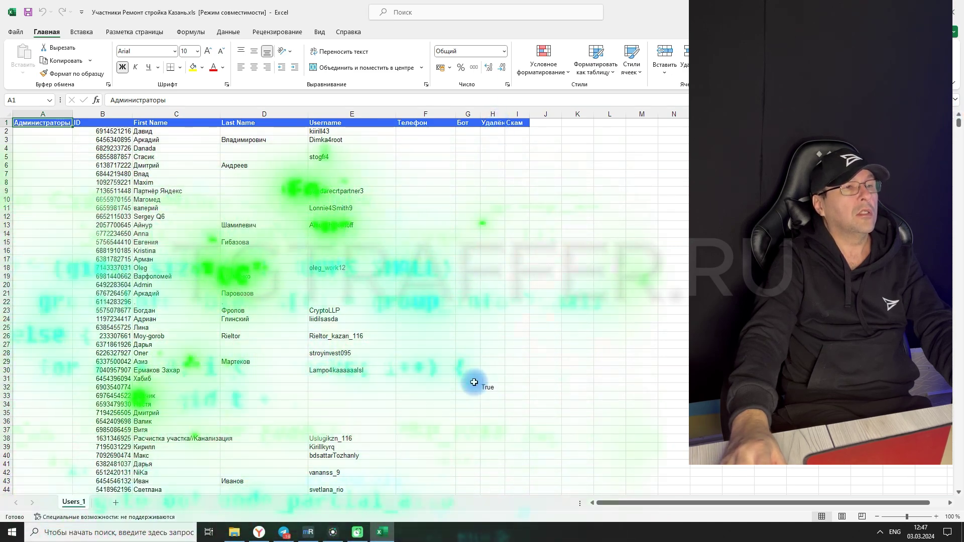
{"action": "left_click_drag", "start_coordinate": [100, 387], "coordinate": [155, 388]}
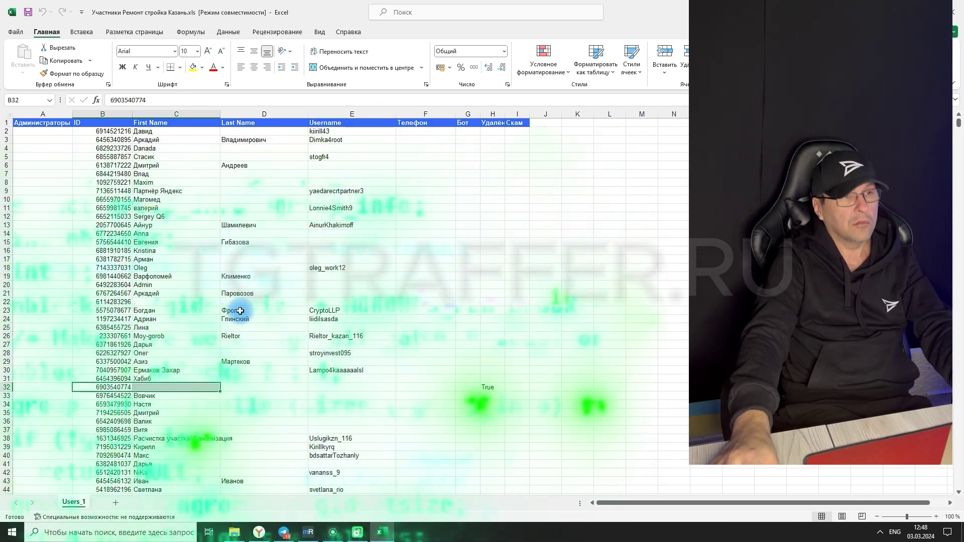
{"action": "left_click", "coordinate": [245, 311]}
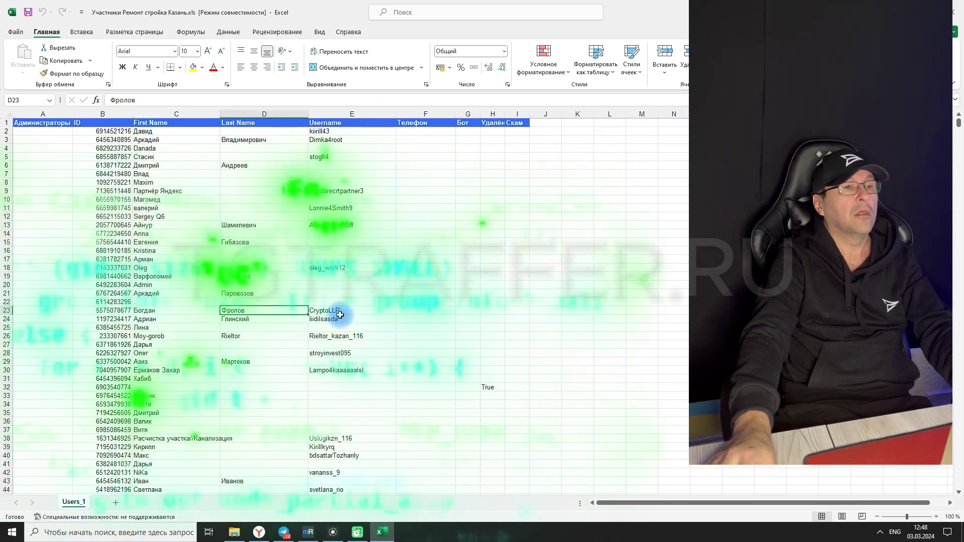
{"action": "left_click", "coordinate": [339, 317]}
{"action": "scroll", "coordinate": [517, 357], "scroll_direction": "down", "scroll_amount": 11}
{"action": "scroll", "coordinate": [523, 367], "scroll_direction": "down", "scroll_amount": 14}
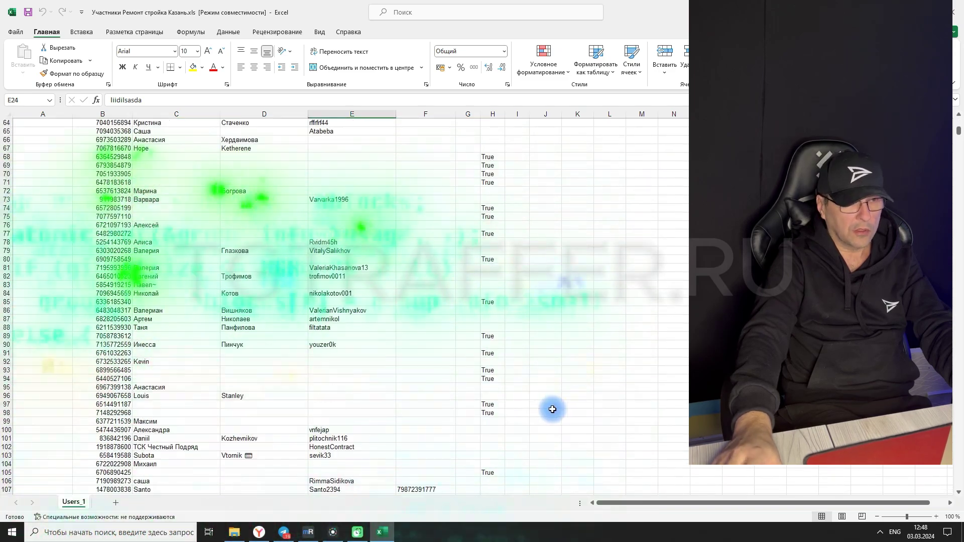
{"action": "scroll", "coordinate": [437, 391], "scroll_direction": "down", "scroll_amount": 20}
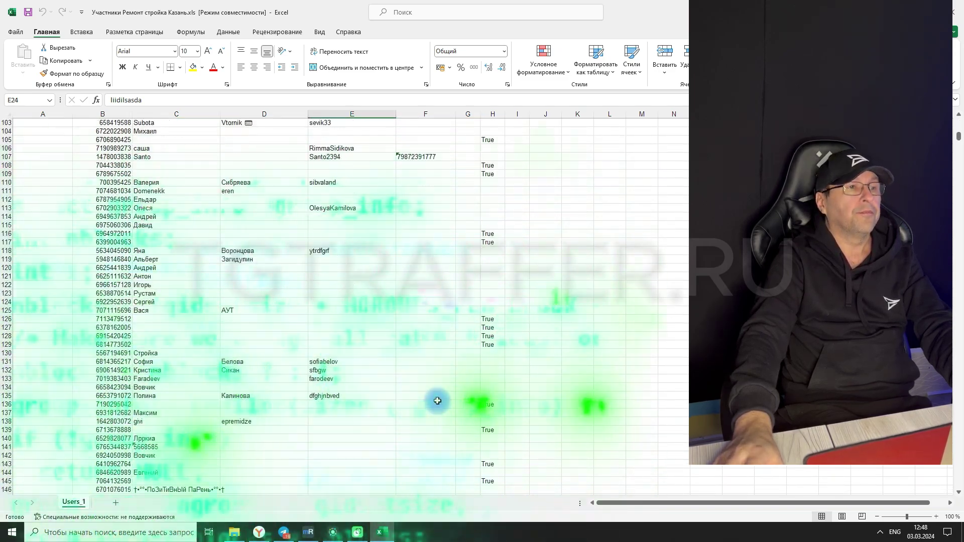
{"action": "scroll", "coordinate": [436, 402], "scroll_direction": "down", "scroll_amount": 20}
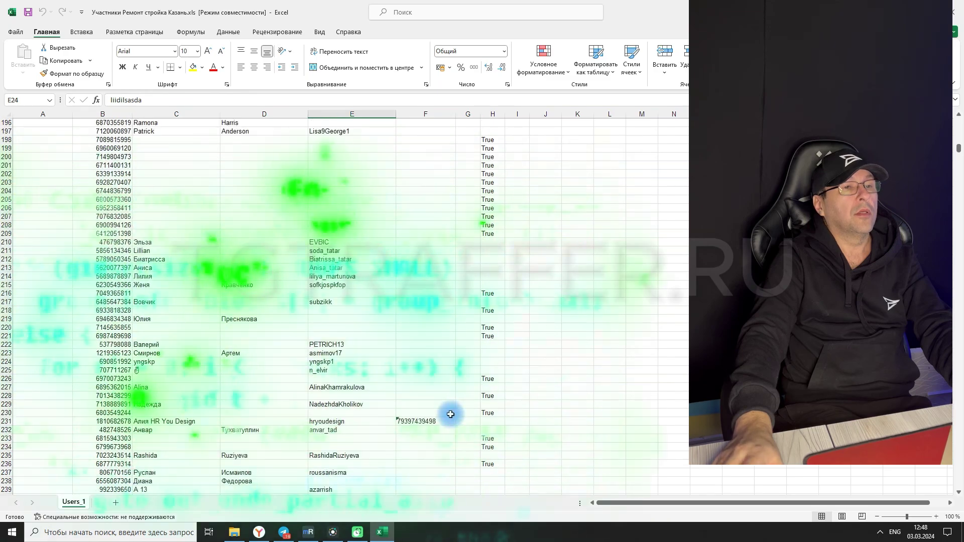
{"action": "scroll", "coordinate": [419, 431], "scroll_direction": "down", "scroll_amount": 20}
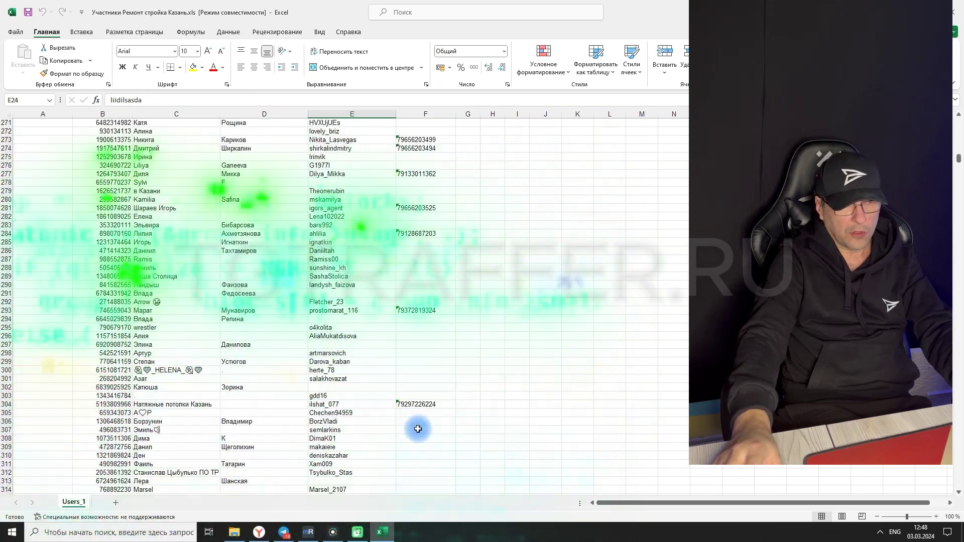
{"action": "scroll", "coordinate": [426, 423], "scroll_direction": "up", "scroll_amount": 3}
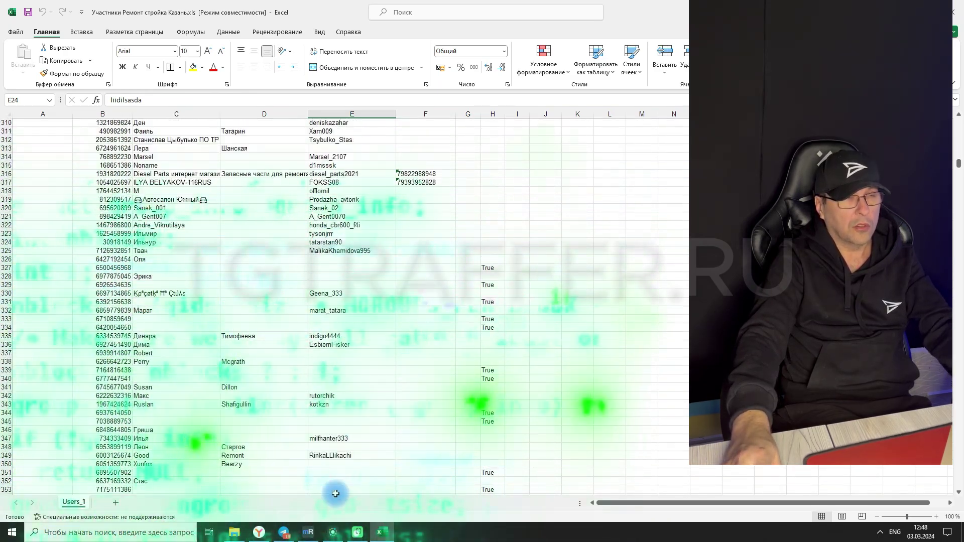
Switch to the local Telegram, search for a channel by its owner's surname, and copy the link of the Сенеж channel
{"action": "left_click", "coordinate": [283, 532]}
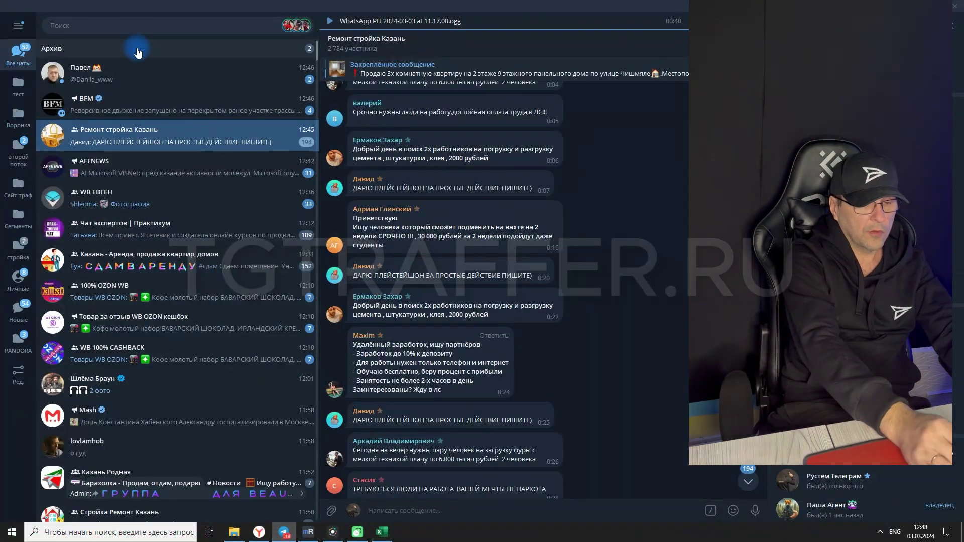
{"action": "left_click", "coordinate": [136, 26]}
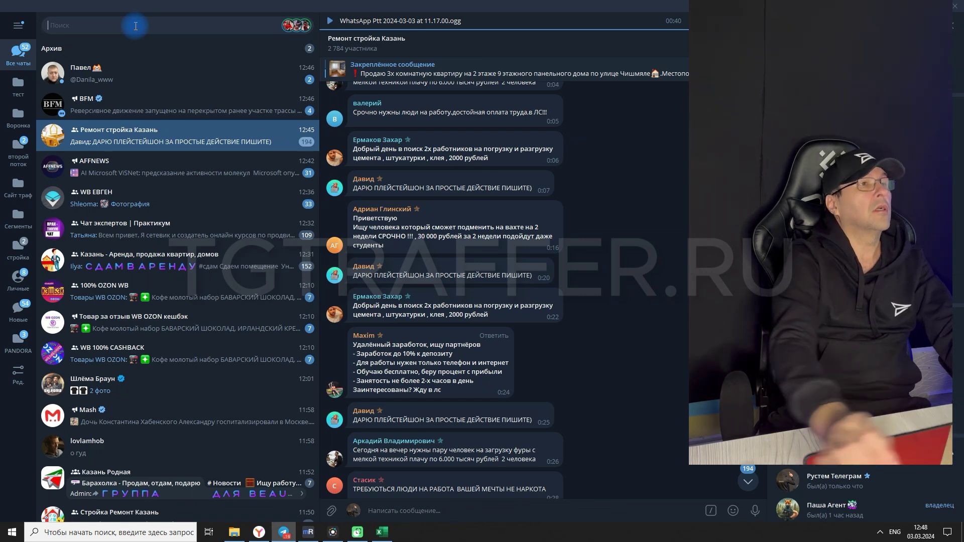
{"action": "type", "text": "fajybyf"}
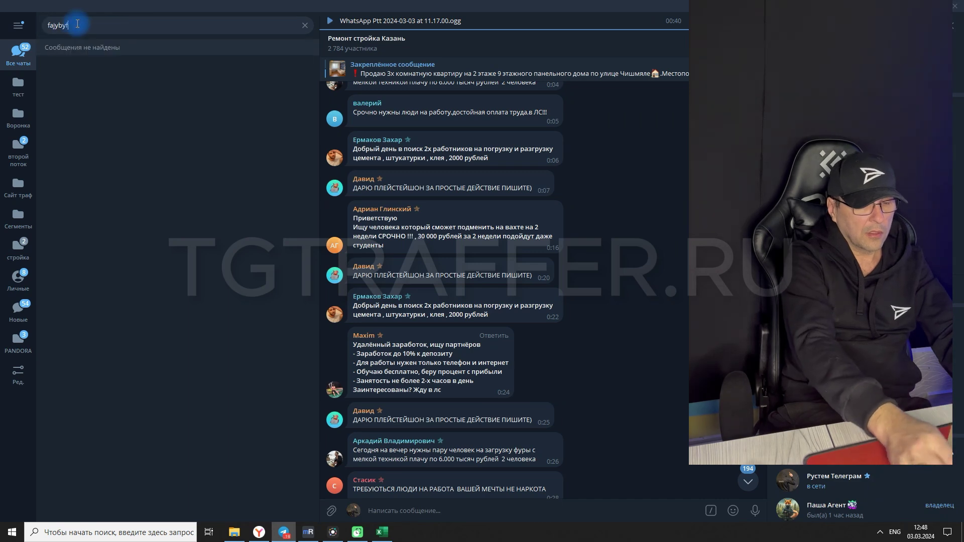
{"action": "left_click_drag", "start_coordinate": [78, 25], "coordinate": [20, 23]}
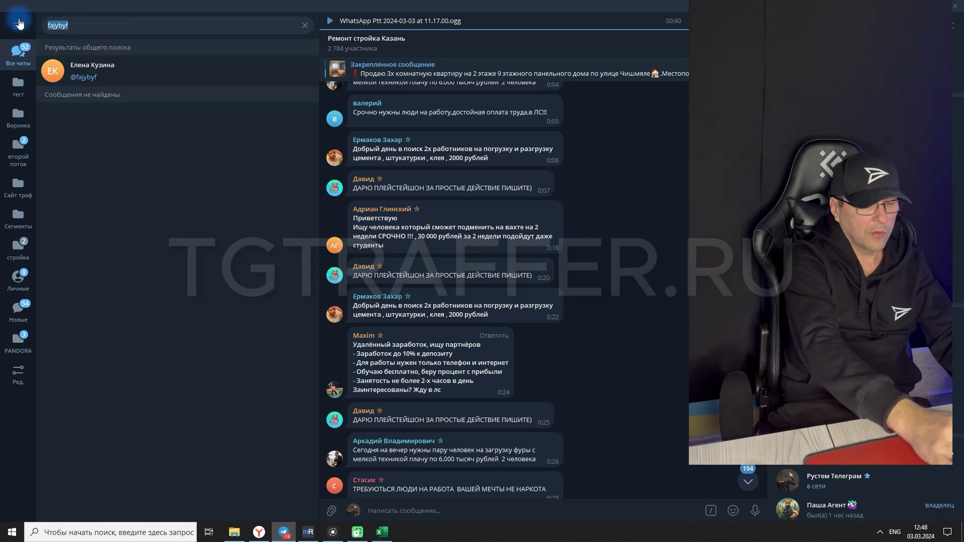
{"action": "key", "text": "alt+shift"}
{"action": "type", "text": "аф"}
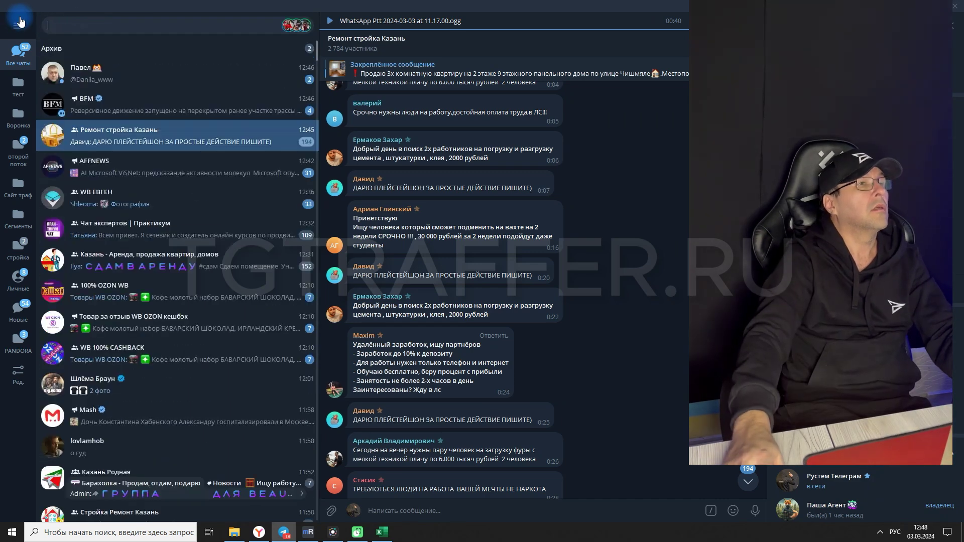
{"action": "type", "text": "онина"}
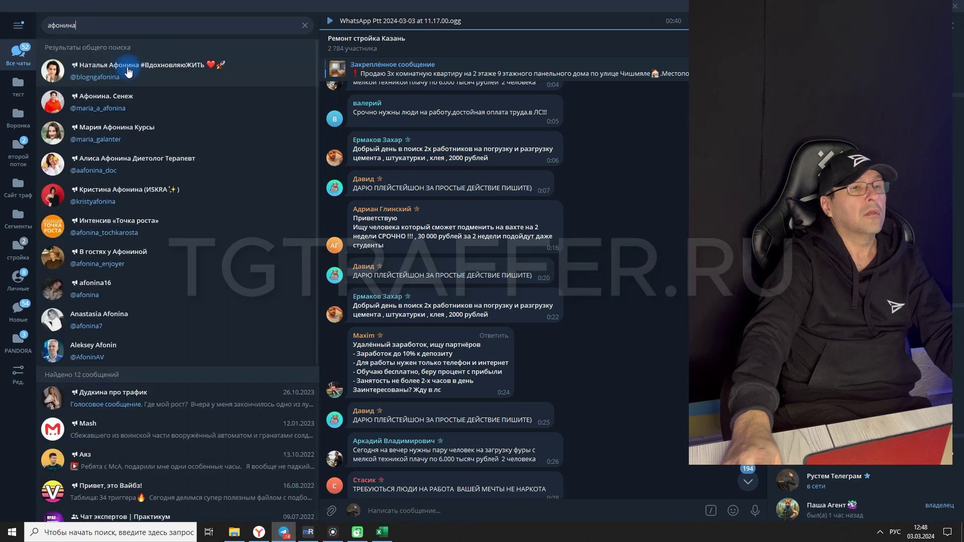
{"action": "left_click", "coordinate": [173, 133]}
{"action": "left_click", "coordinate": [157, 104]}
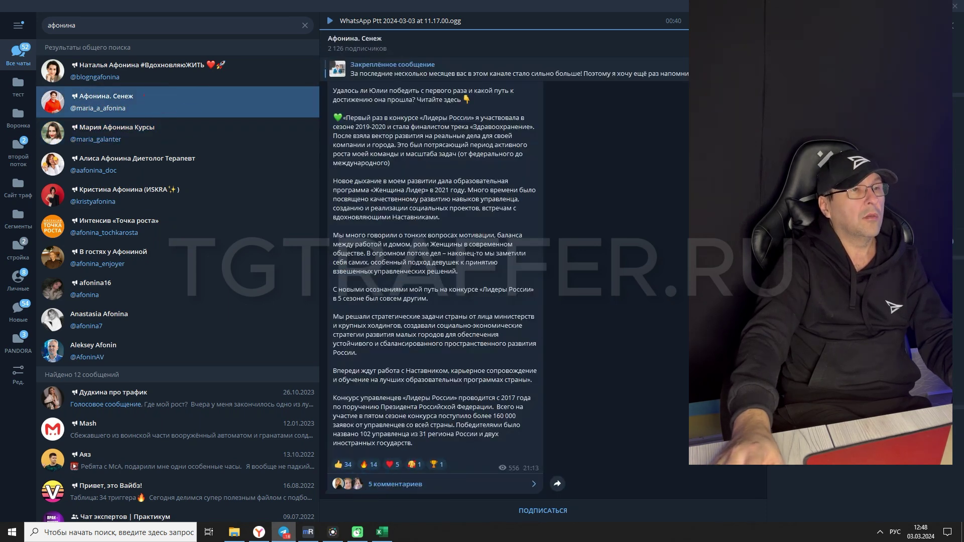
Return to the remote machine, close the finished parser console, and restart the parser with the Запуск shortcut in TG-Parser-master
{"action": "left_click", "coordinate": [308, 532]}
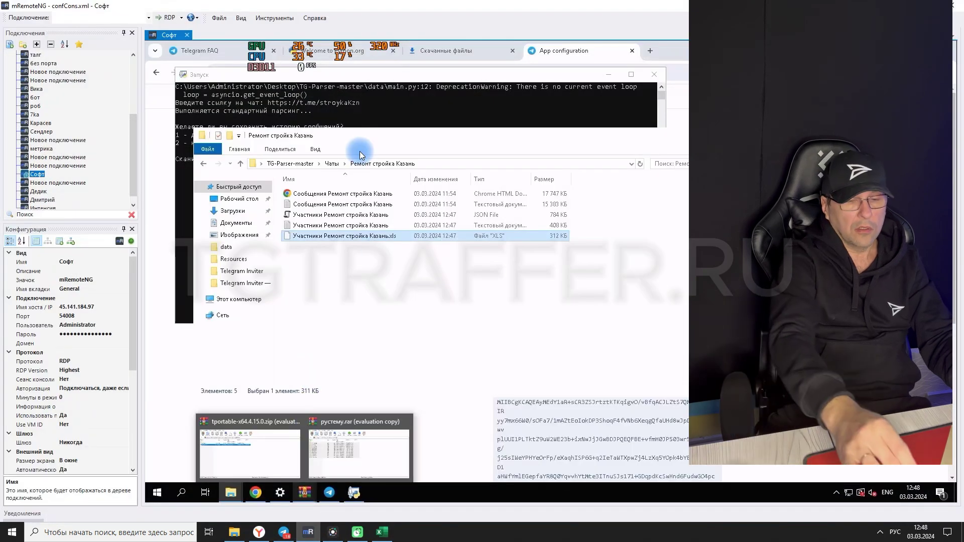
{"action": "left_click", "coordinate": [366, 85]}
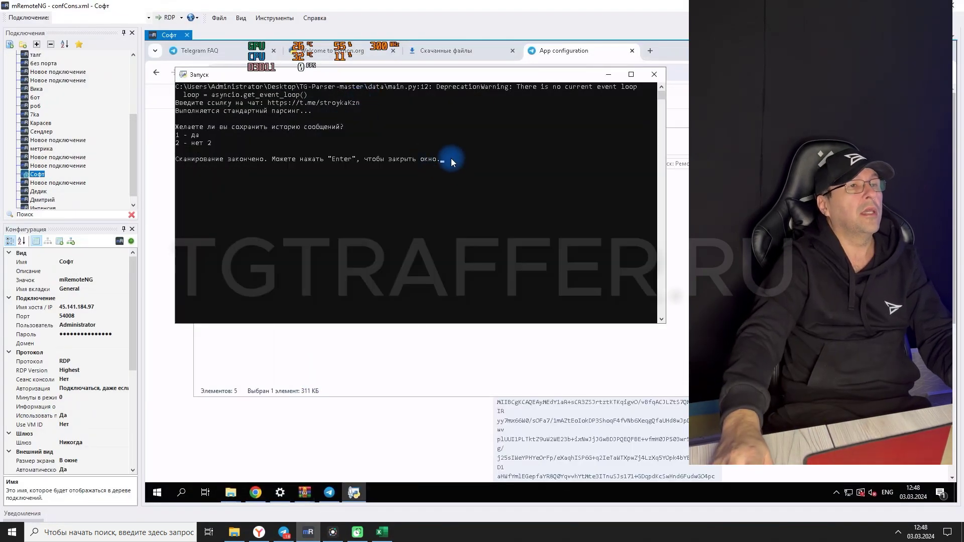
{"action": "key", "text": "Return"}
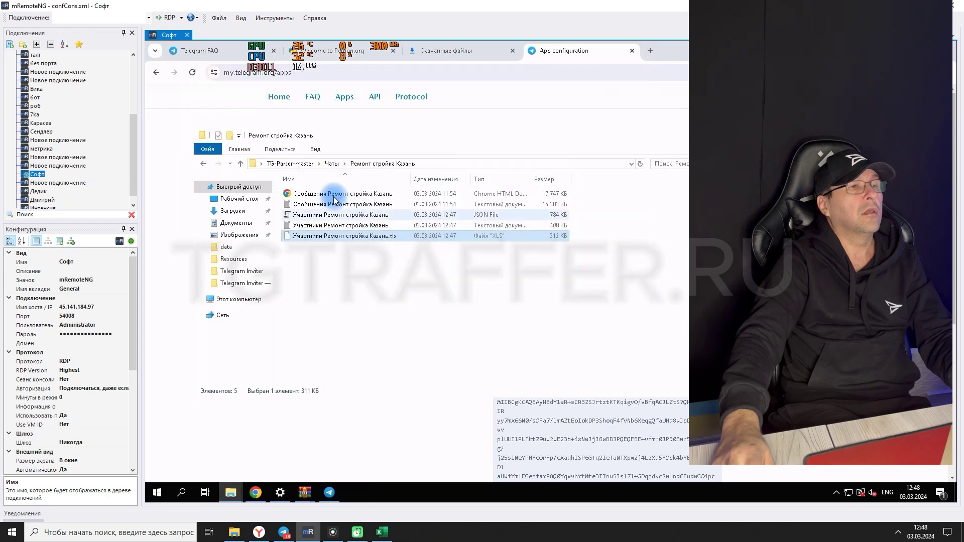
{"action": "left_click", "coordinate": [336, 169]}
{"action": "left_click", "coordinate": [303, 166]}
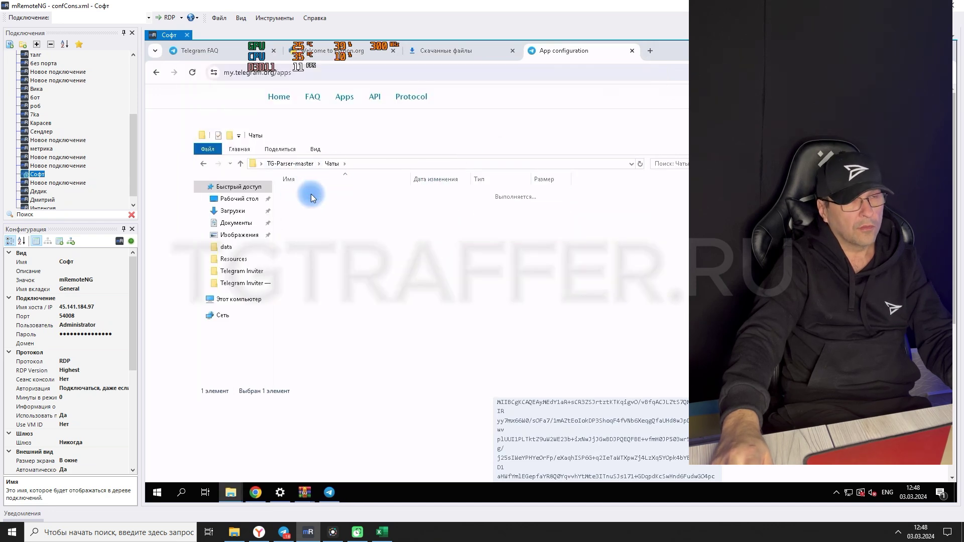
{"action": "double_click", "coordinate": [313, 246]}
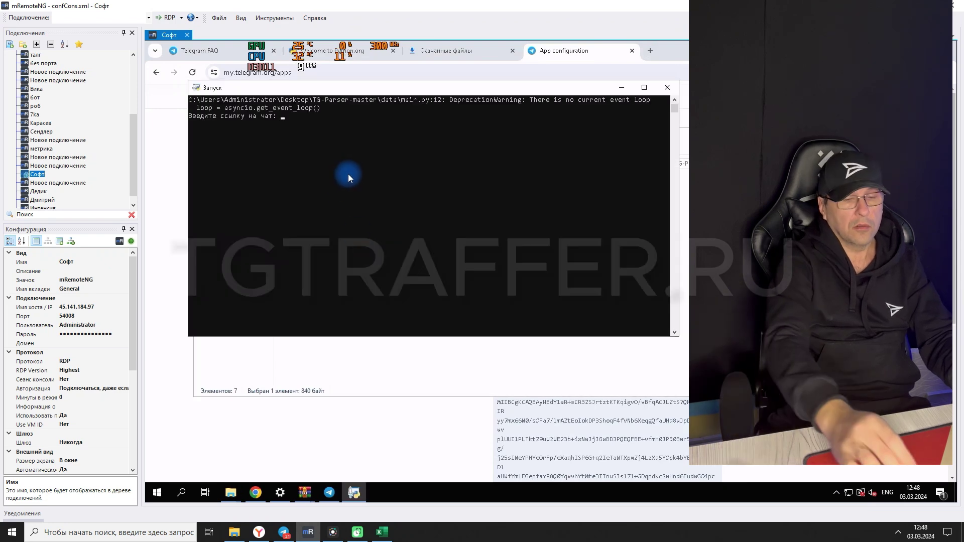
Parse the channel using its copied link in the Запуск console, answering 2 to decline saving the message history
{"action": "right_click", "coordinate": [282, 117]}
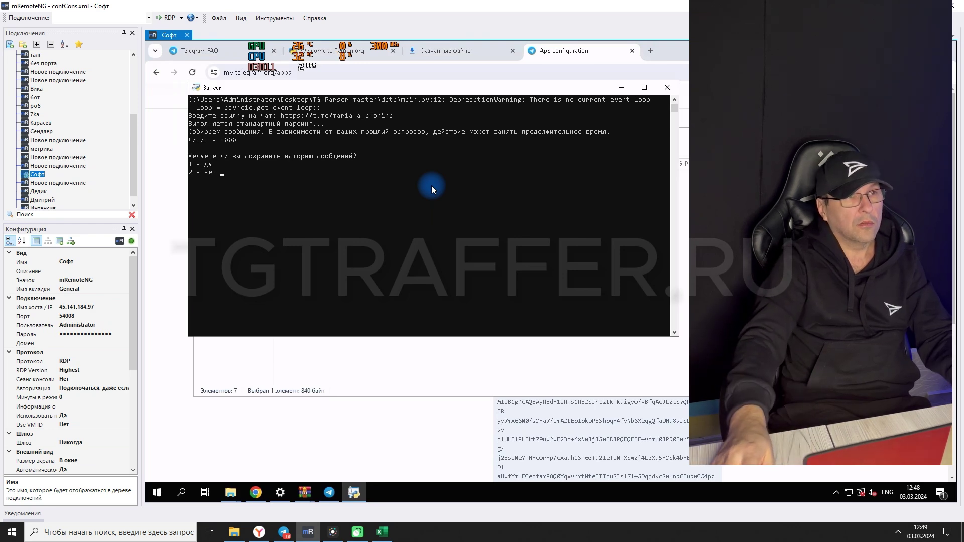
{"action": "type", "text": "2"}
{"action": "key", "text": "Return"}
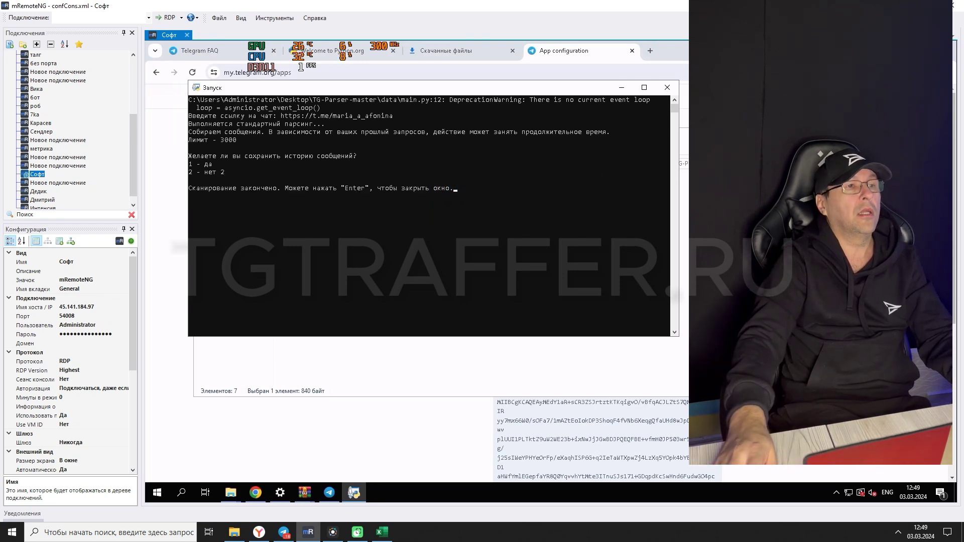
Select the participants .xls file in the parsed Сенеж channel's folder under Каналы, and switch to the local Excel window
{"action": "left_click", "coordinate": [684, 196]}
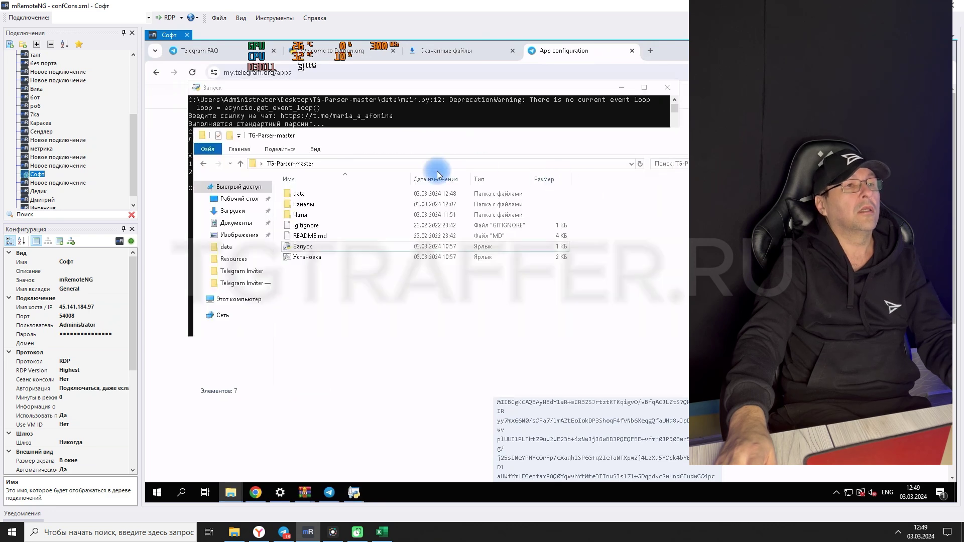
{"action": "left_click", "coordinate": [319, 206]}
{"action": "double_click", "coordinate": [318, 206]}
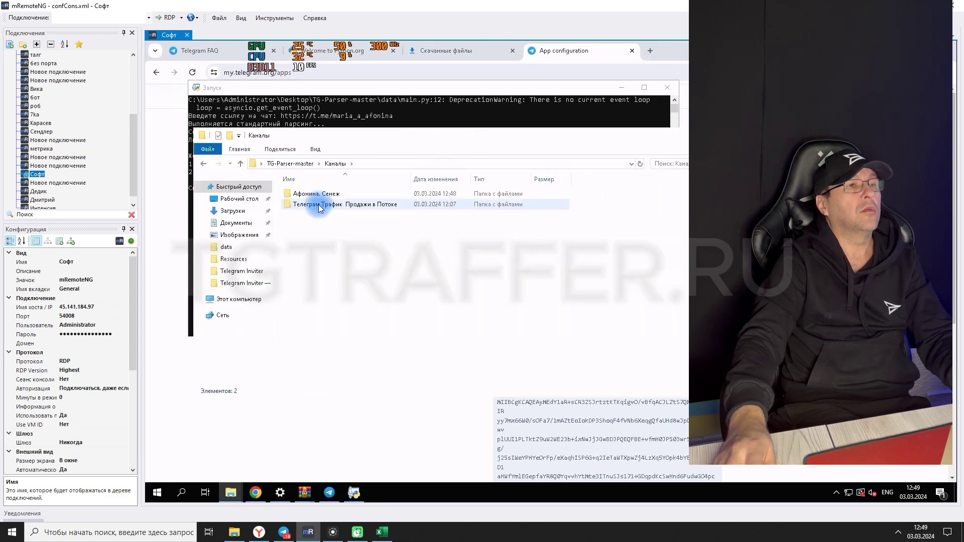
{"action": "double_click", "coordinate": [332, 193]}
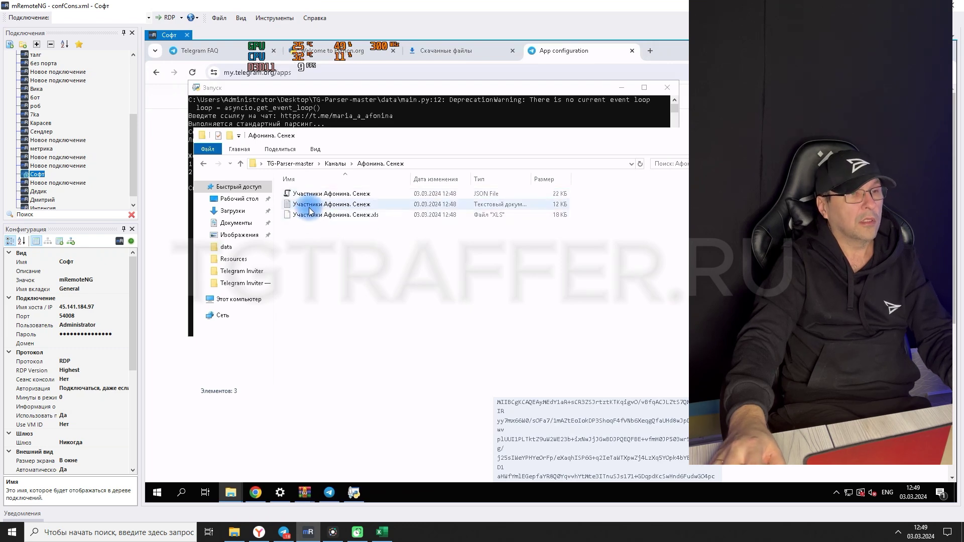
{"action": "left_click", "coordinate": [326, 217]}
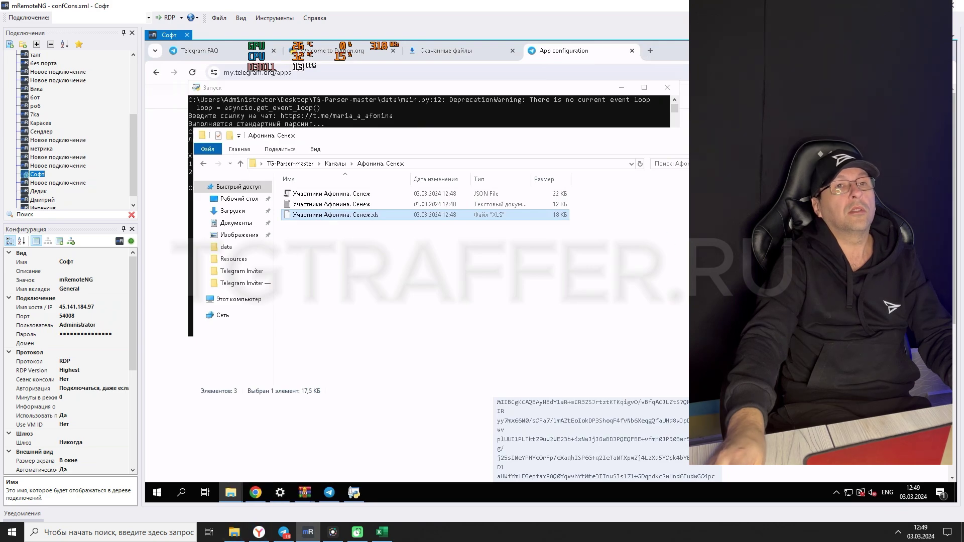
{"action": "left_click", "coordinate": [283, 532]}
{"action": "key", "text": "alt+Tab"}
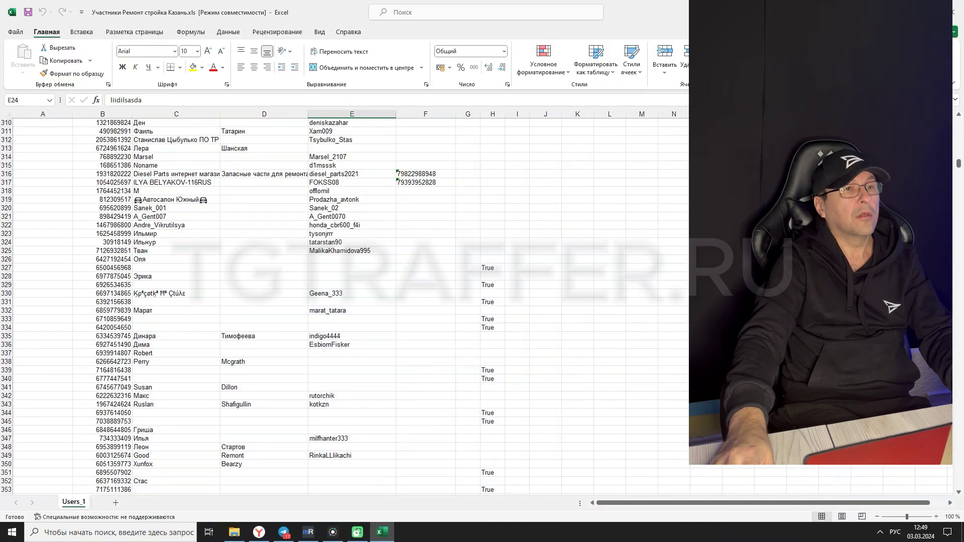